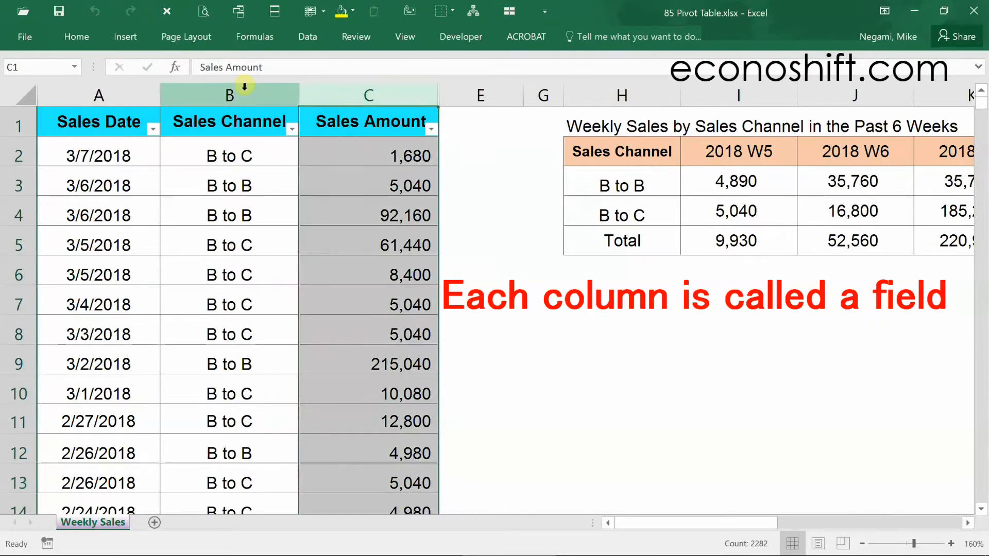
pyautogui.click(124, 94)
pyautogui.moveTo(128, 124); pyautogui.dragTo(337, 128)
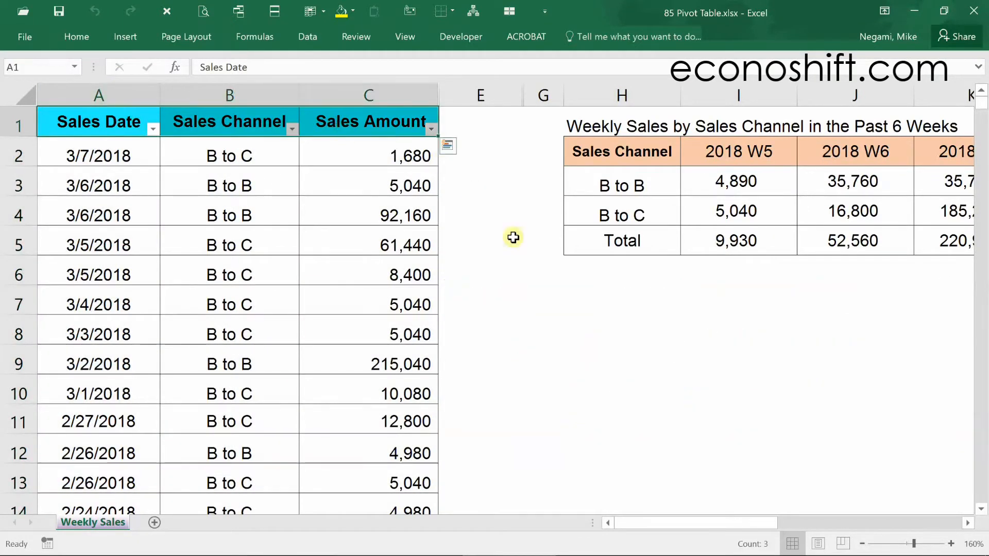
pyautogui.click(546, 347)
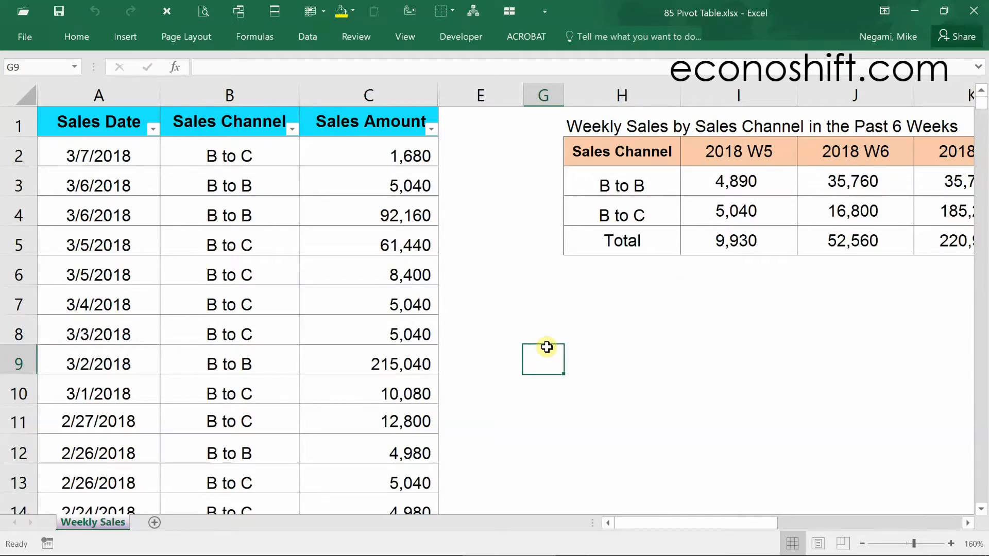
# - Create a PivotTable from columns A to C, placed in the existing worksheet at cell H7
pyautogui.click(367, 97)
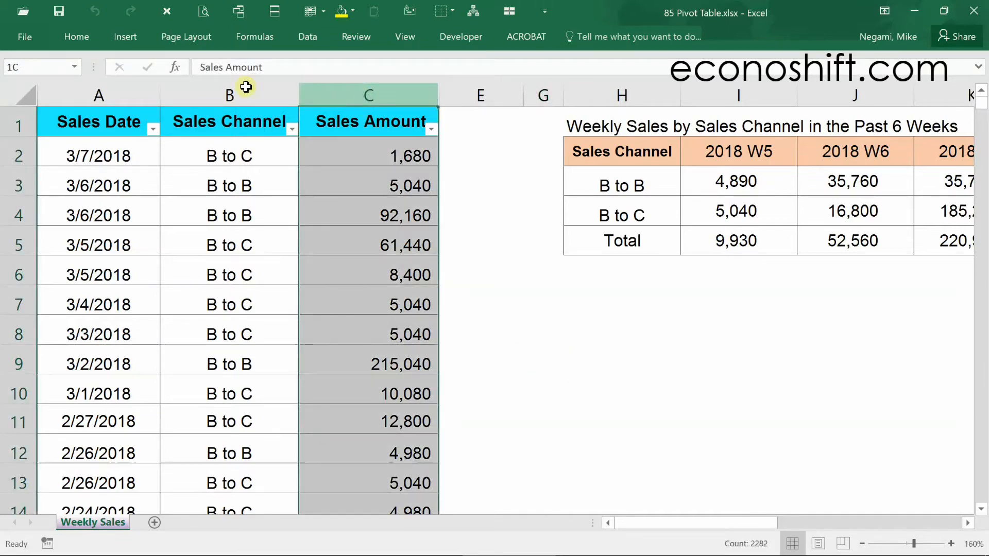
pyautogui.keyDown('shift'); pyautogui.click(103, 93); pyautogui.keyUp('shift')
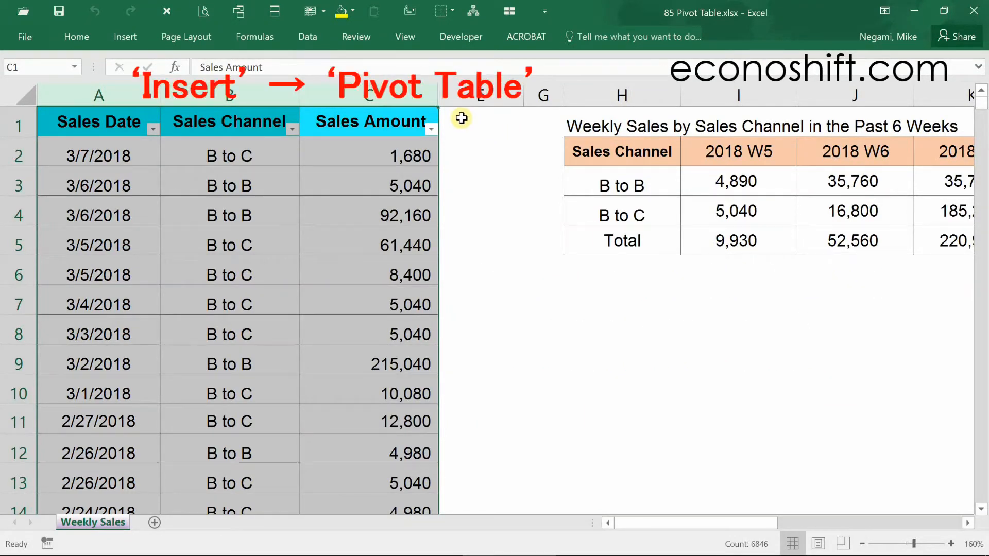
pyautogui.click(123, 36)
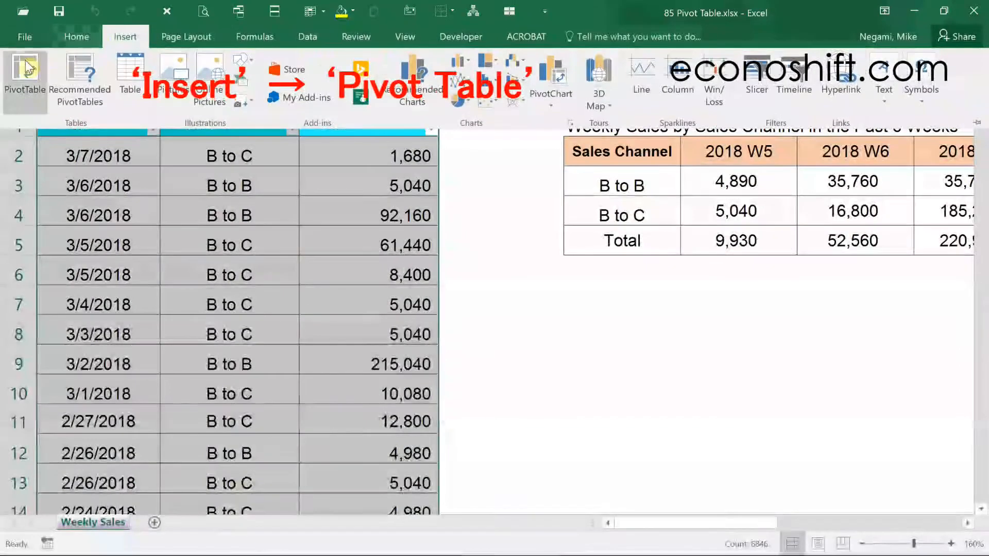
pyautogui.click(23, 70)
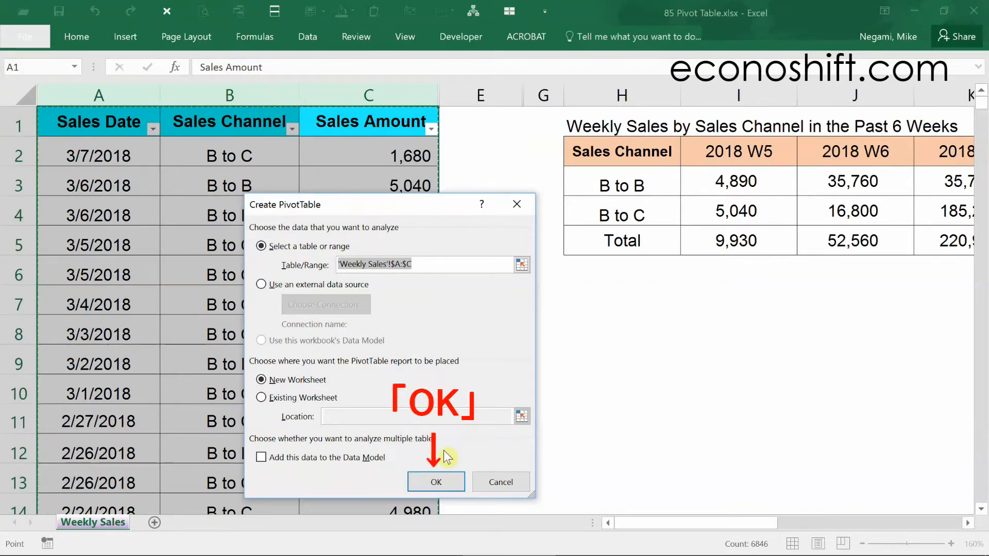
pyautogui.click(434, 480)
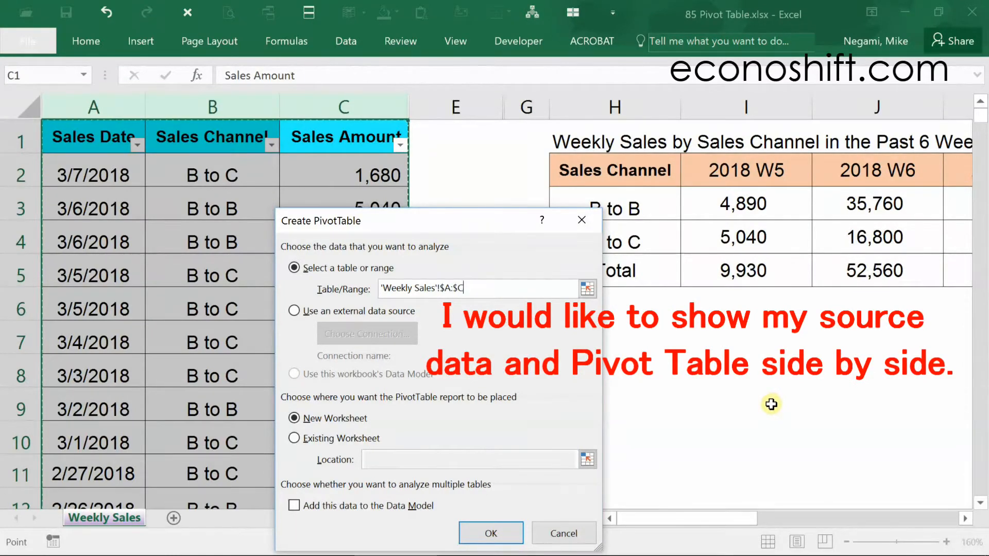
pyautogui.click(360, 438)
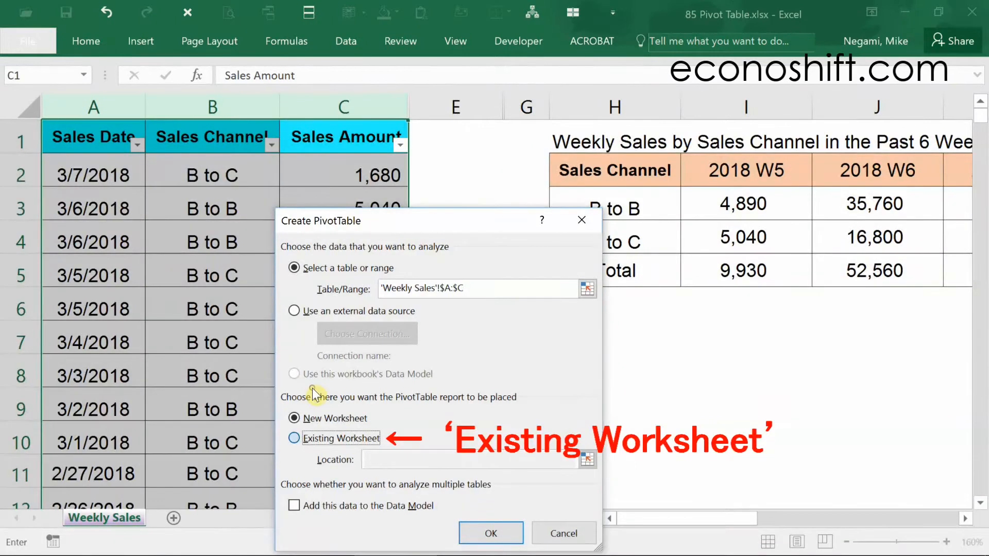
pyautogui.click(646, 338)
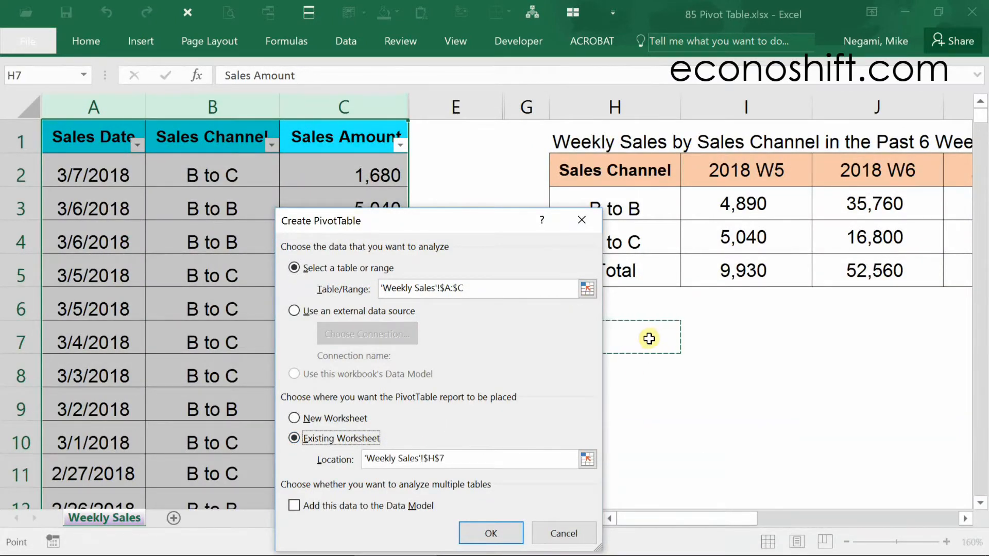
pyautogui.click(491, 533)
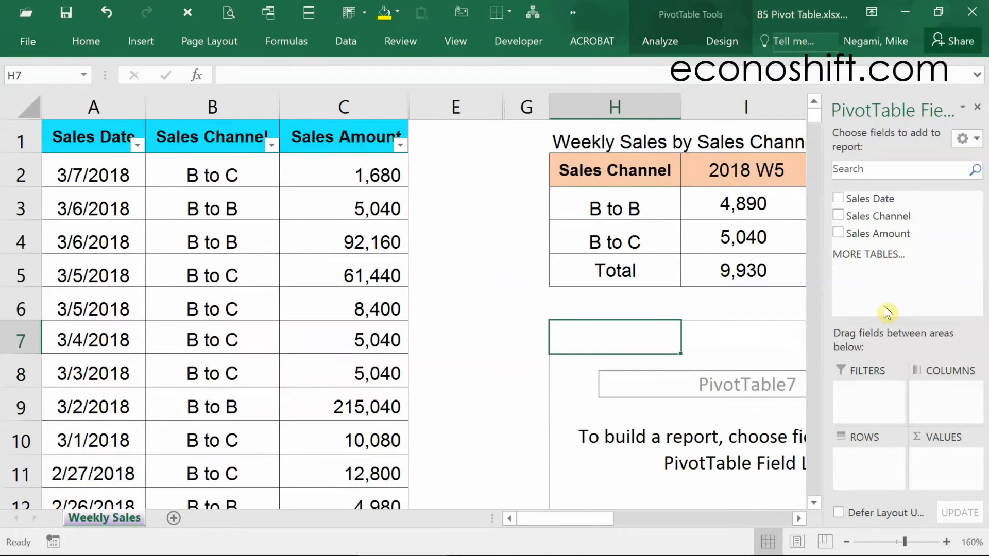
# - Clear the Sales Amount header in cell C1 and undo the deletion
pyautogui.click(280, 126)
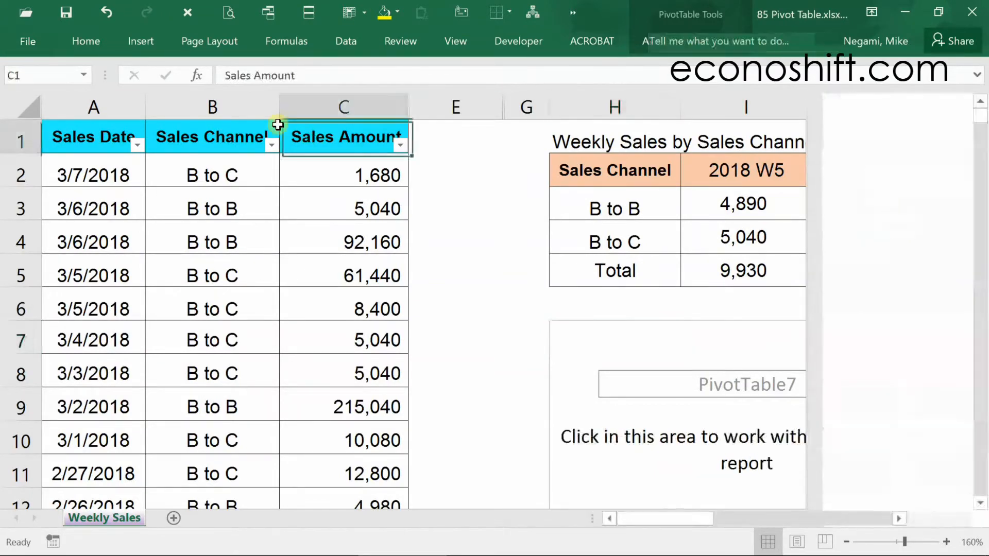
pyautogui.press('Delete')
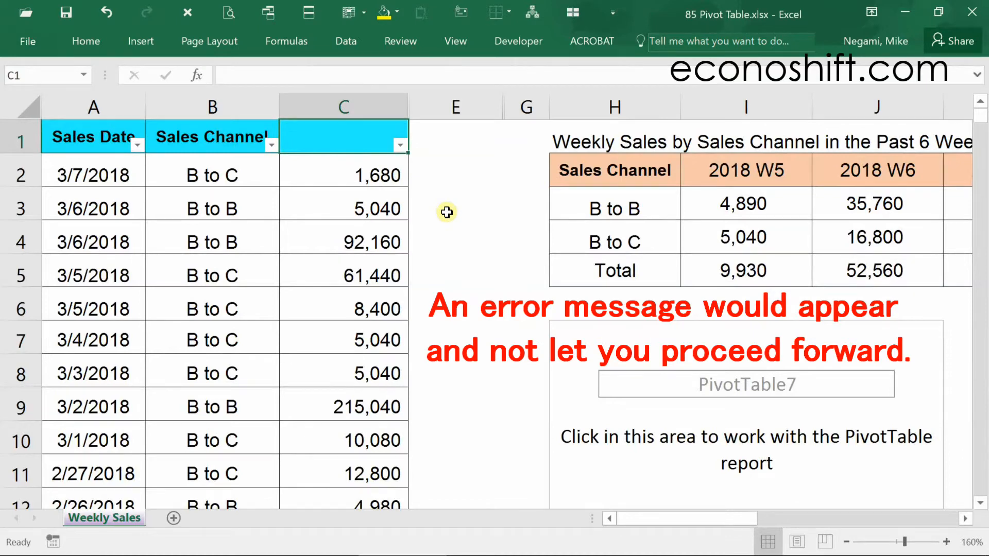
pyautogui.hotkey('ctrl', 'z')
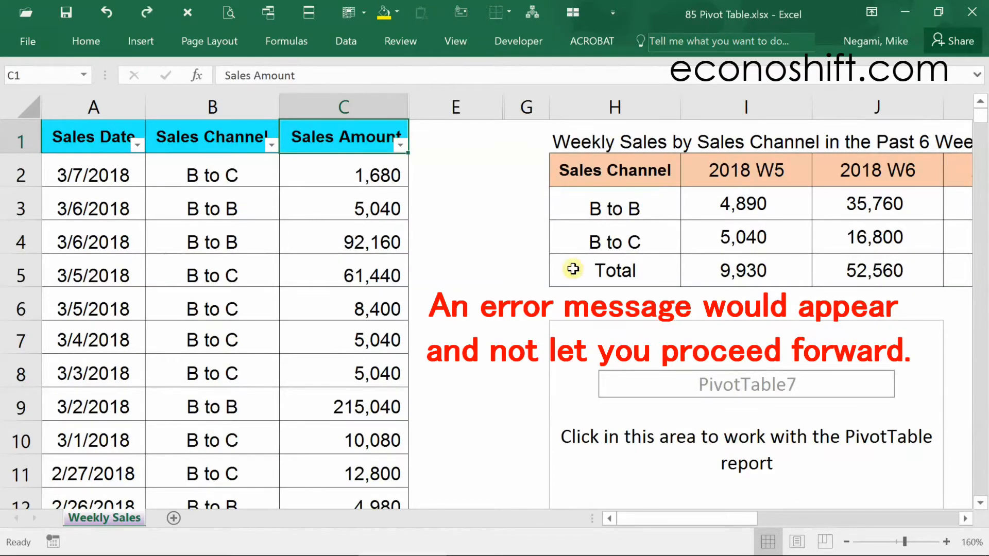
# - Examine the row labels and week headers of the Weekly Sales by Sales Channel table
pyautogui.click(572, 344)
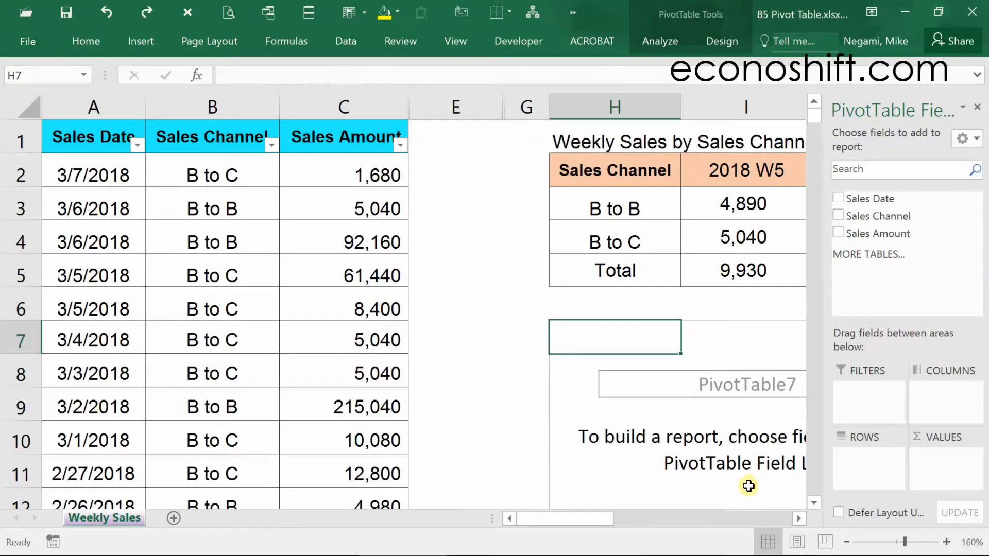
pyautogui.moveTo(605, 519); pyautogui.dragTo(689, 523)
pyautogui.click(157, 170)
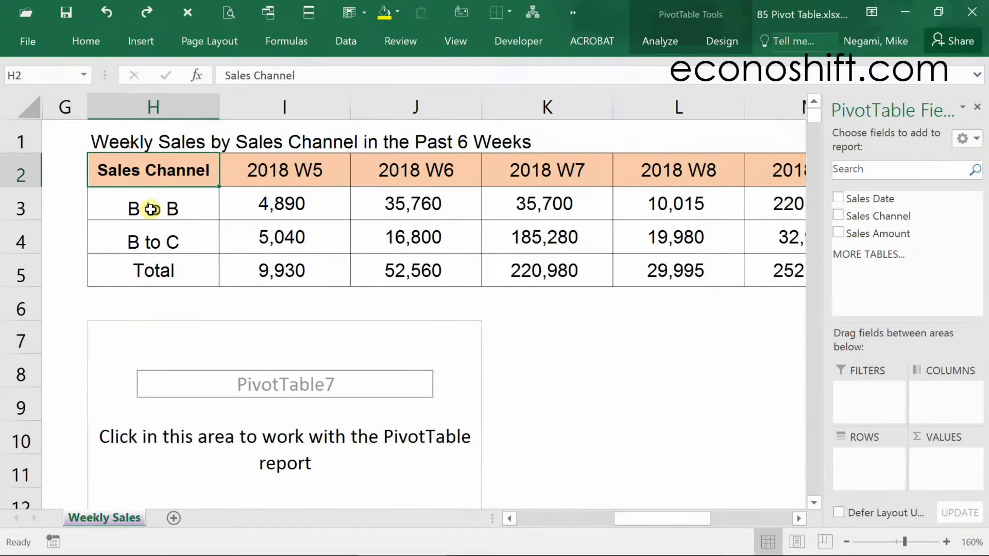
pyautogui.moveTo(151, 209); pyautogui.dragTo(141, 258)
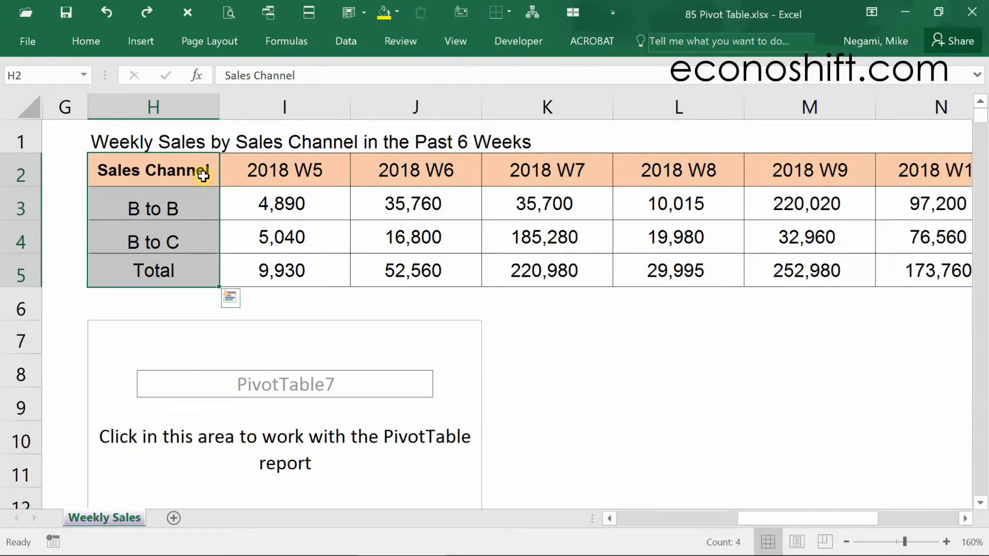
pyautogui.moveTo(203, 177); pyautogui.dragTo(784, 177)
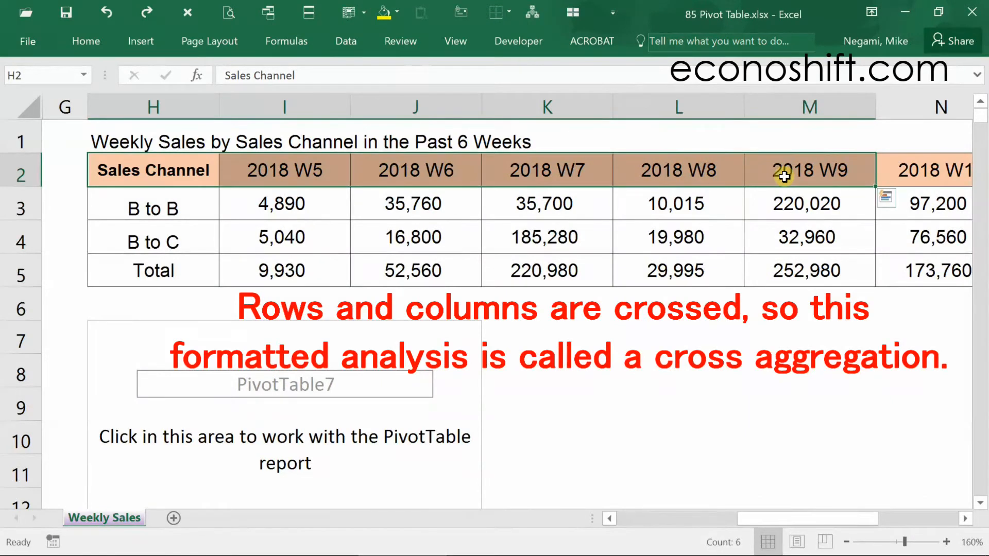
pyautogui.click(705, 334)
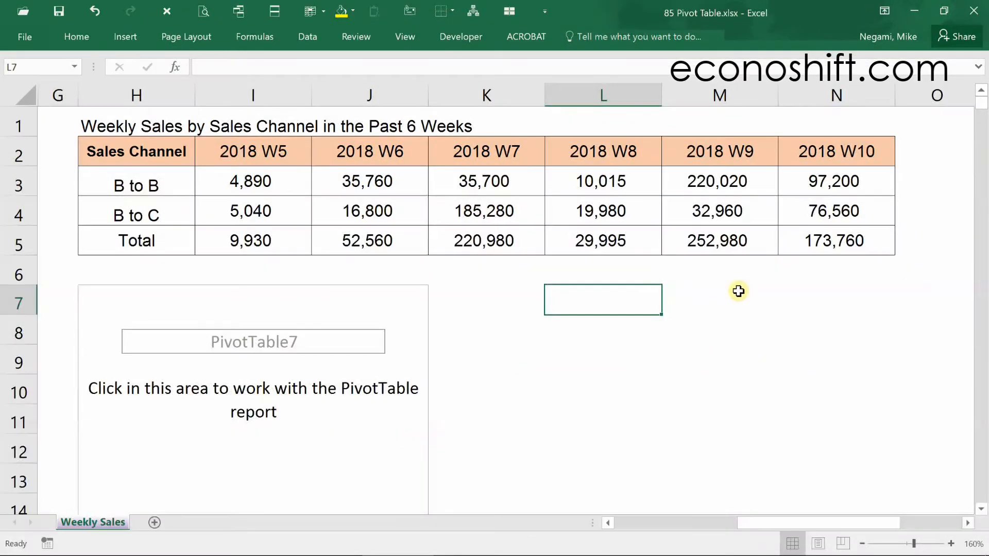
pyautogui.moveTo(167, 151); pyautogui.dragTo(155, 238)
# - Add the Sales Channel field to the PivotTable's rows and the Sales Amount field to its values
pyautogui.click(184, 288)
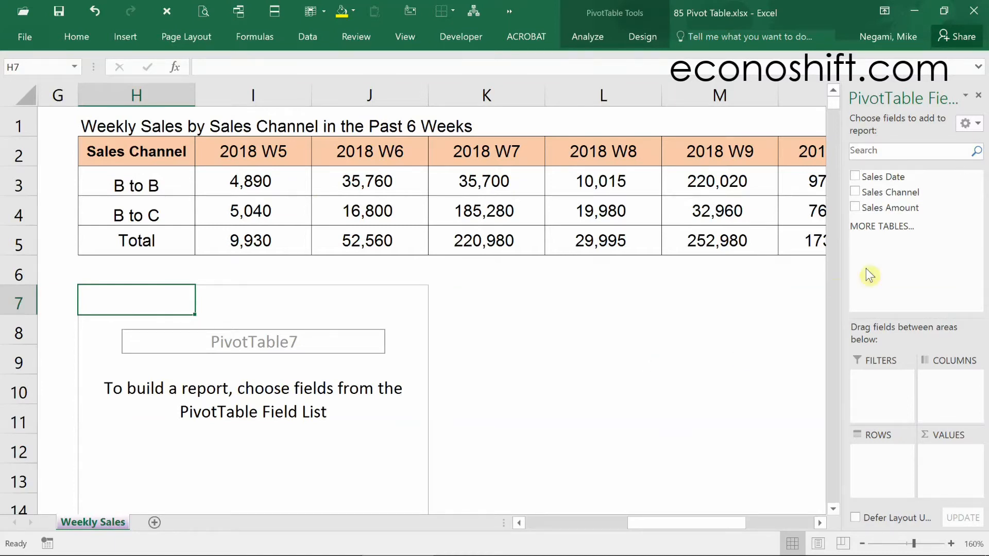
pyautogui.moveTo(878, 194); pyautogui.dragTo(892, 463)
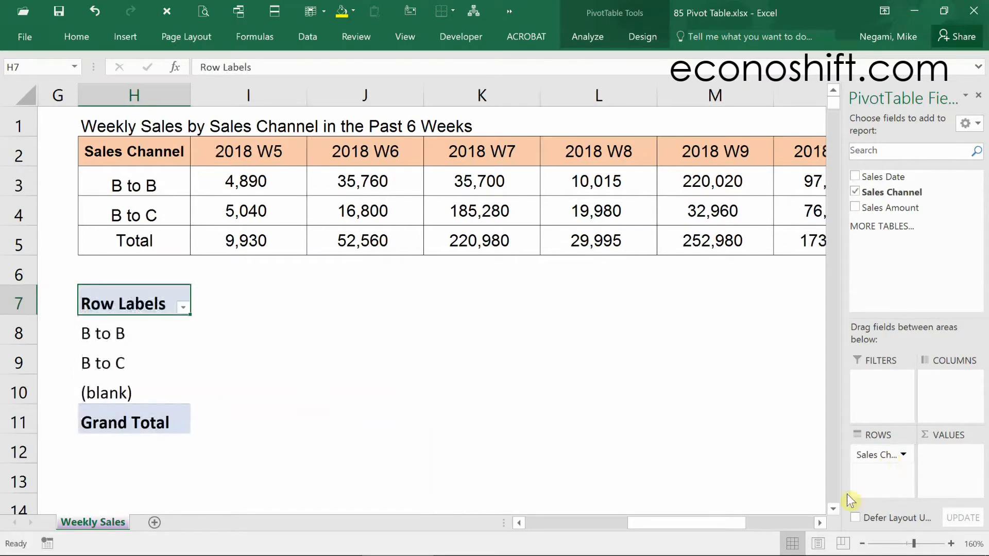
pyautogui.moveTo(263, 183); pyautogui.dragTo(865, 244)
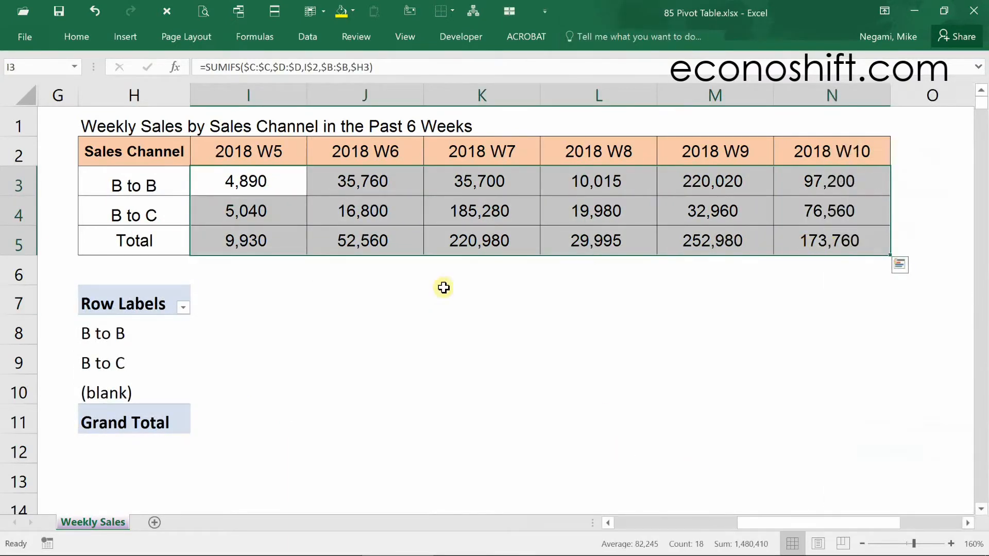
pyautogui.click(164, 312)
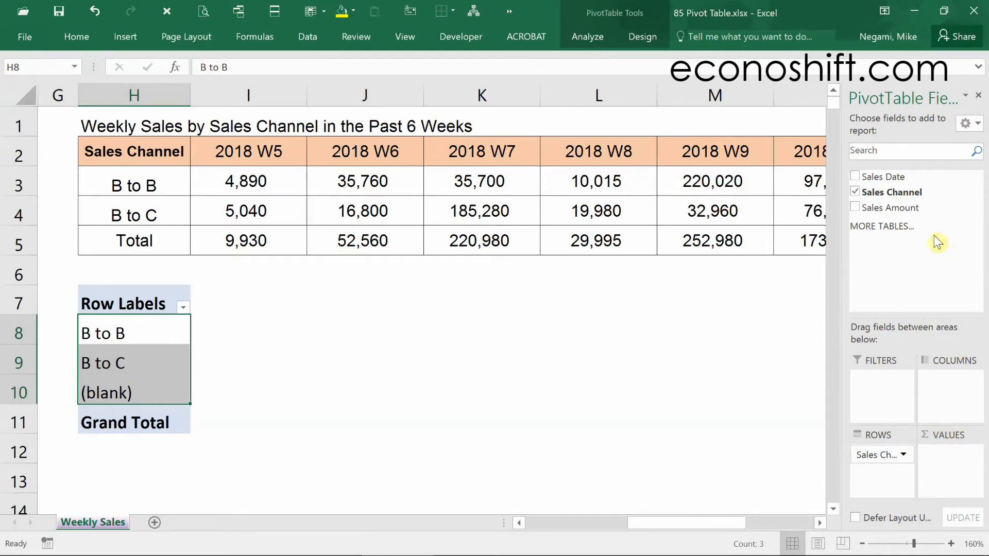
pyautogui.moveTo(906, 207); pyautogui.dragTo(950, 459)
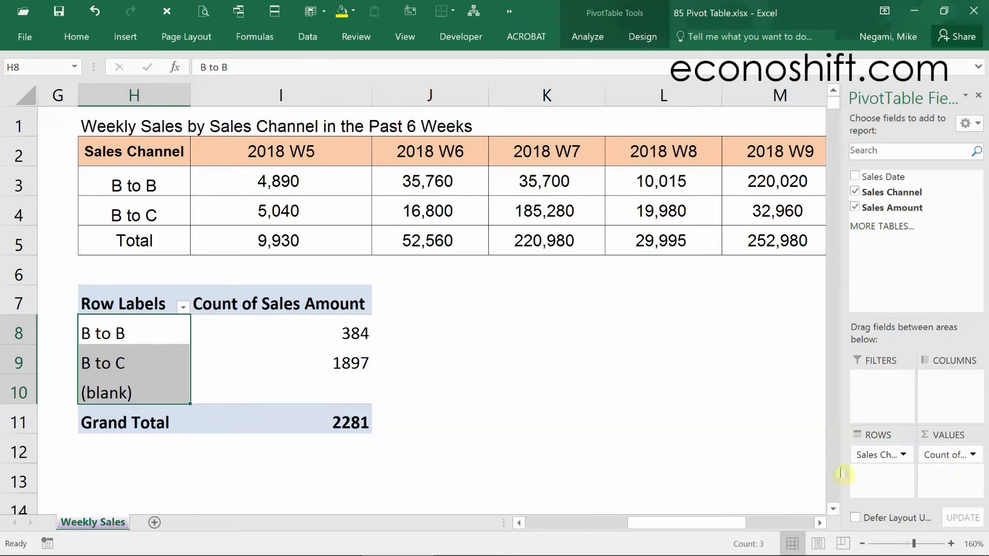
# - Summarize the PivotTable's Sales Amount values by Sum
pyautogui.click(298, 306)
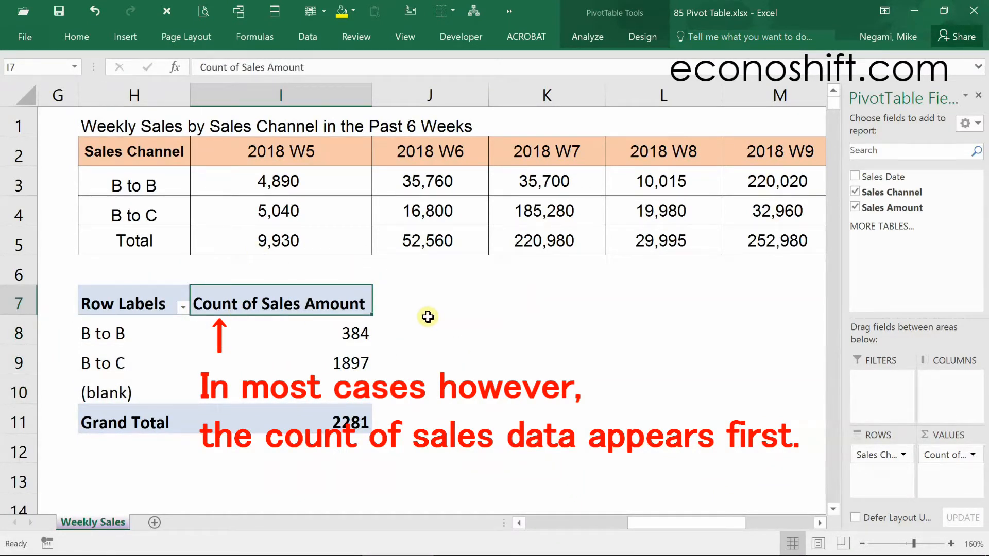
pyautogui.rightClick(229, 332)
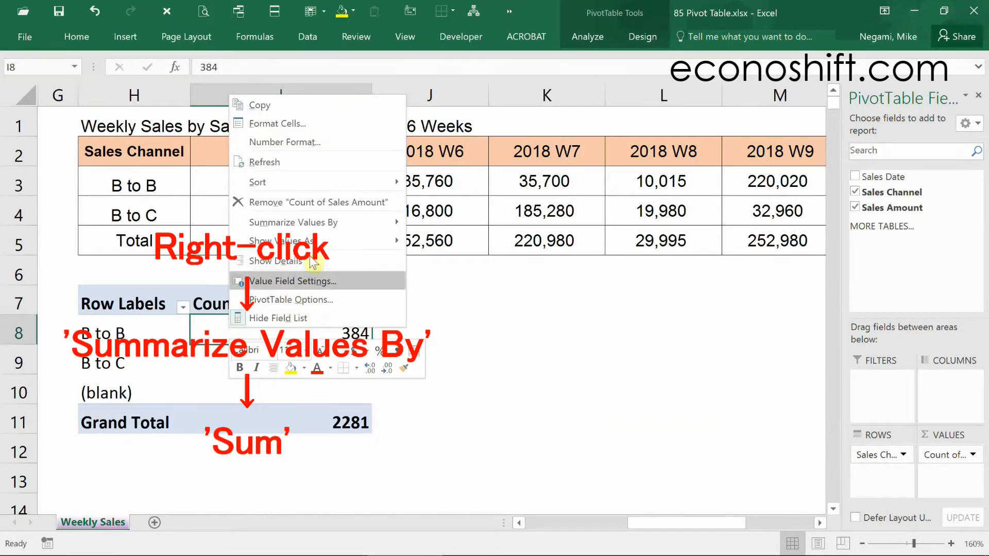
pyautogui.moveTo(322, 222)
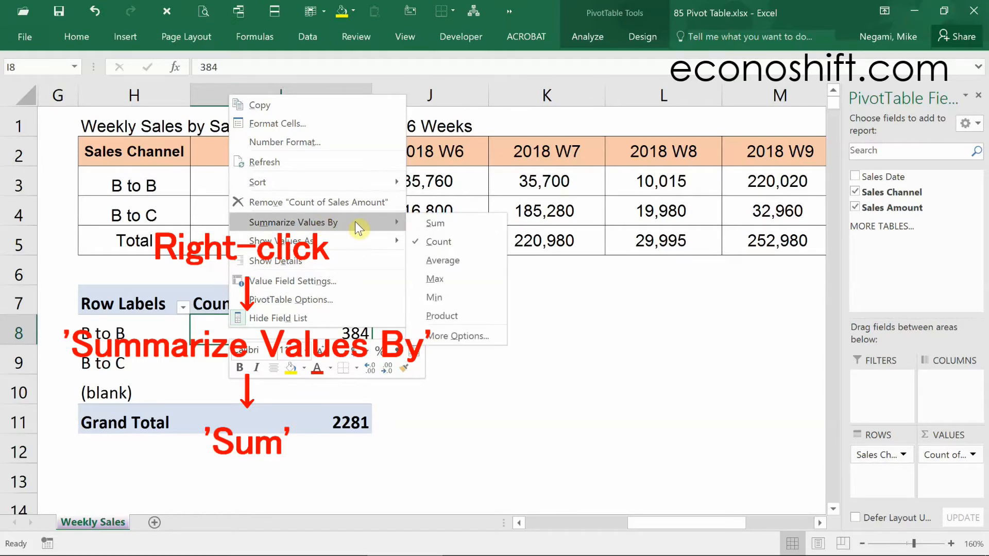
pyautogui.click(427, 224)
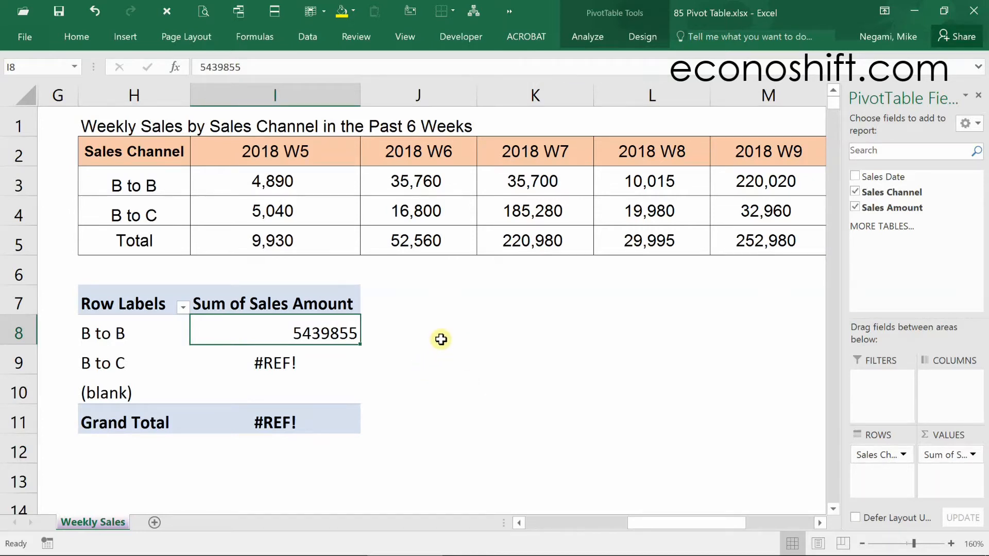
# - Turn on filtering for the source data's header cells A1:C1 to trace the B to C row's error
pyautogui.click(342, 361)
pyautogui.moveTo(291, 362); pyautogui.dragTo(154, 360)
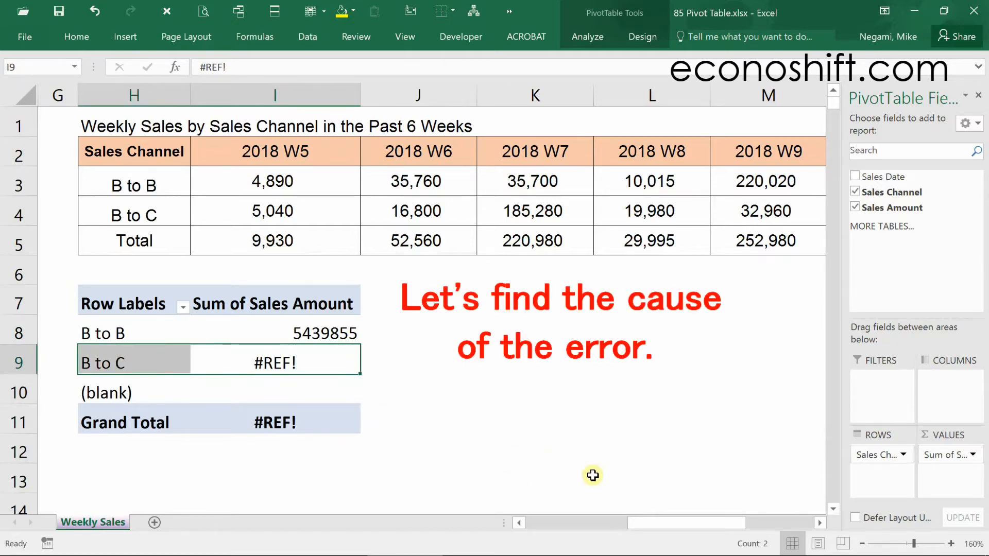
pyautogui.moveTo(644, 526); pyautogui.dragTo(515, 507)
pyautogui.moveTo(324, 129); pyautogui.dragTo(116, 81)
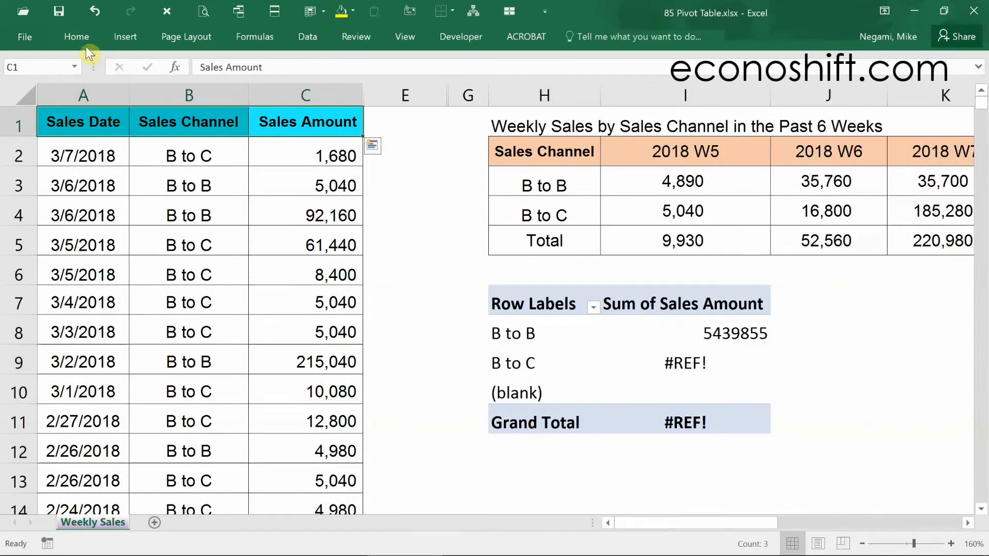
pyautogui.click(76, 36)
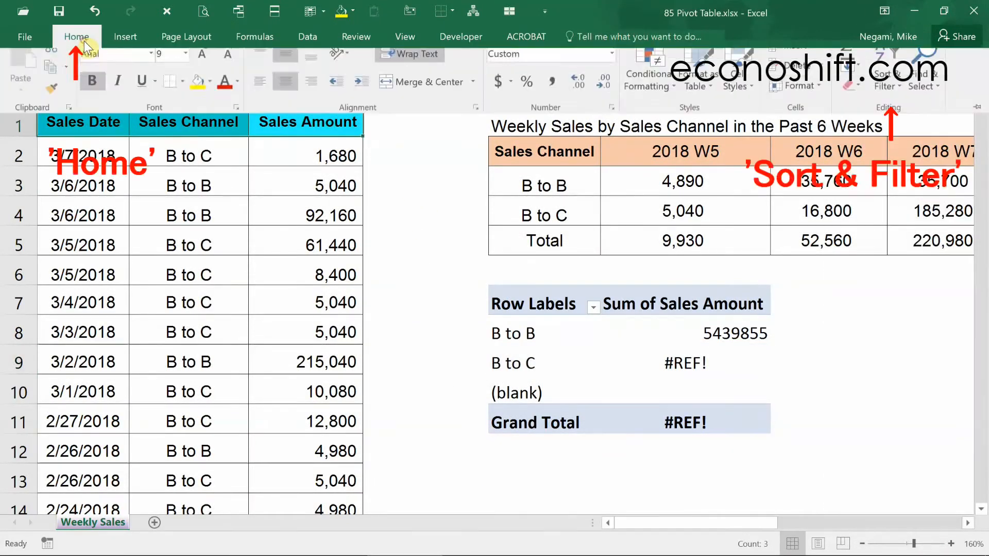
pyautogui.click(887, 95)
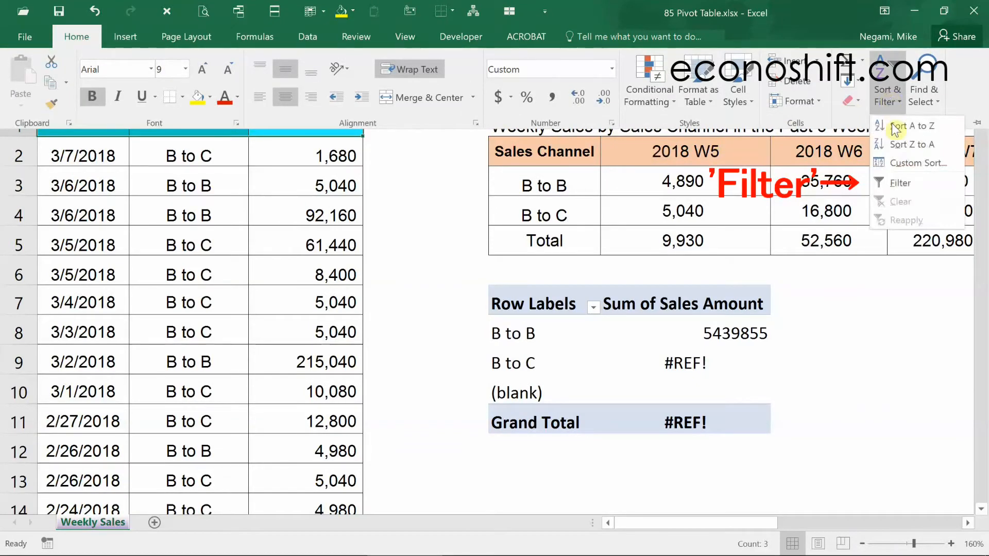
pyautogui.click(896, 182)
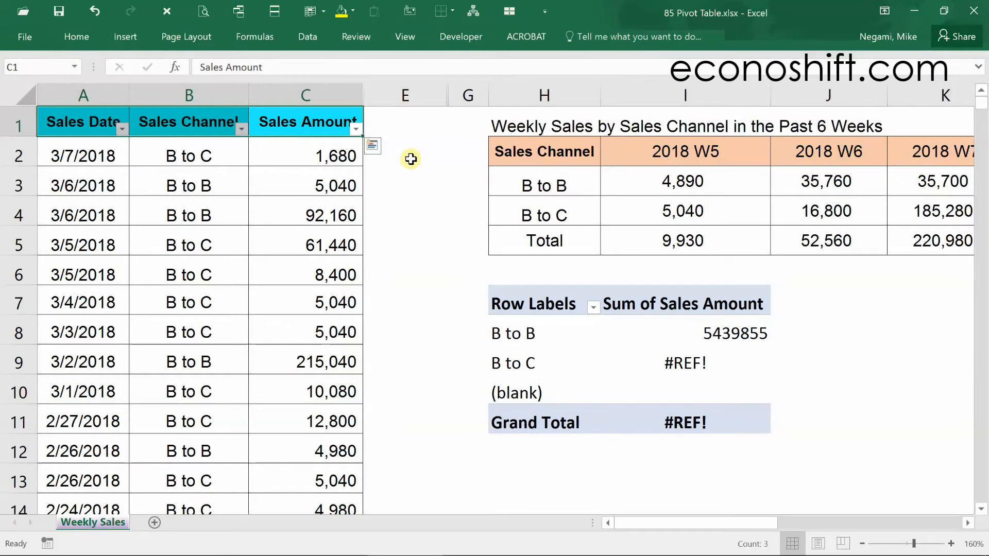
# - Filter the source data's Sales Amount column to show only the #REF! entries
pyautogui.click(356, 129)
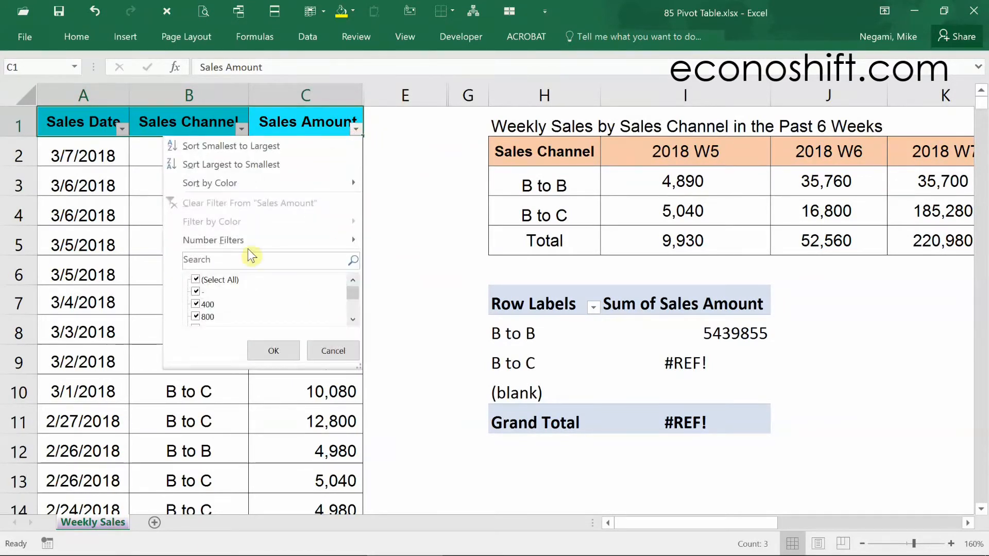
pyautogui.click(200, 279)
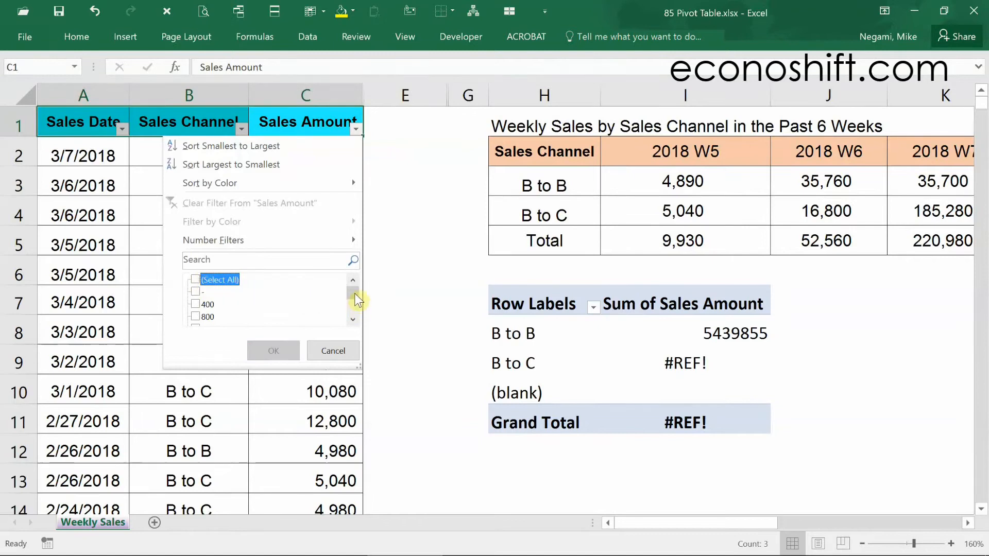
pyautogui.moveTo(353, 290); pyautogui.dragTo(355, 321)
pyautogui.click(200, 317)
pyautogui.click(260, 342)
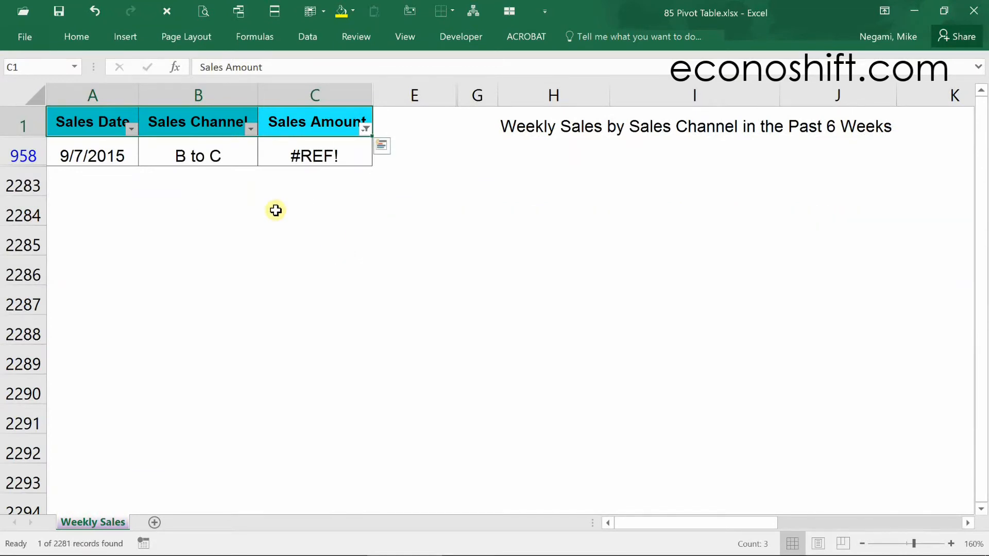
# - Delete the source data's row 958 containing the #REF! entry and clear the Sales Amount filter
pyautogui.click(22, 144)
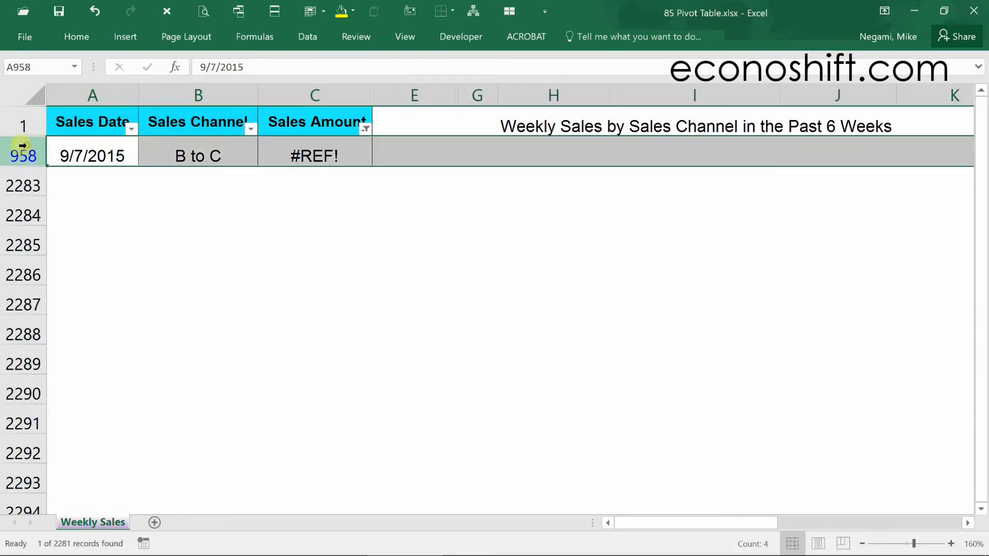
pyautogui.rightClick(161, 155)
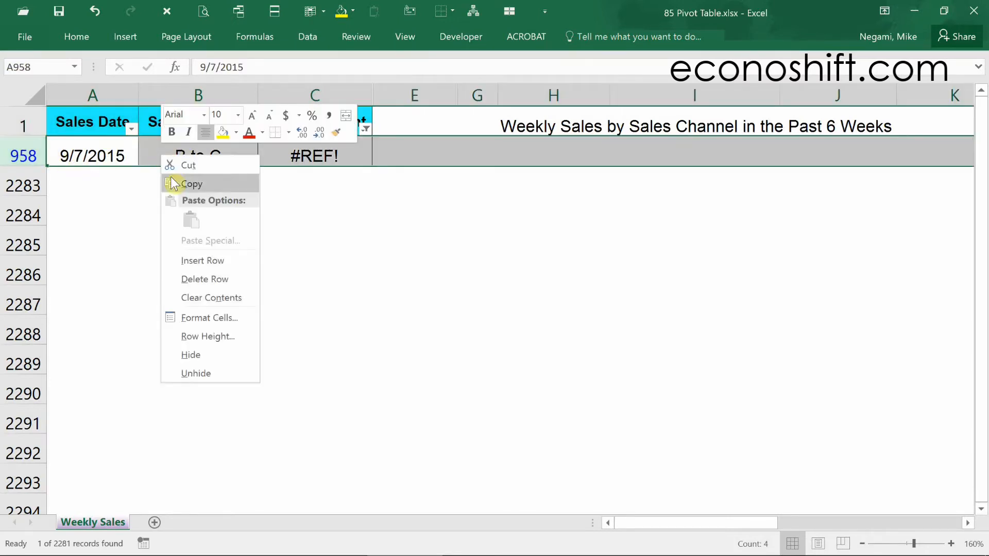
pyautogui.click(194, 278)
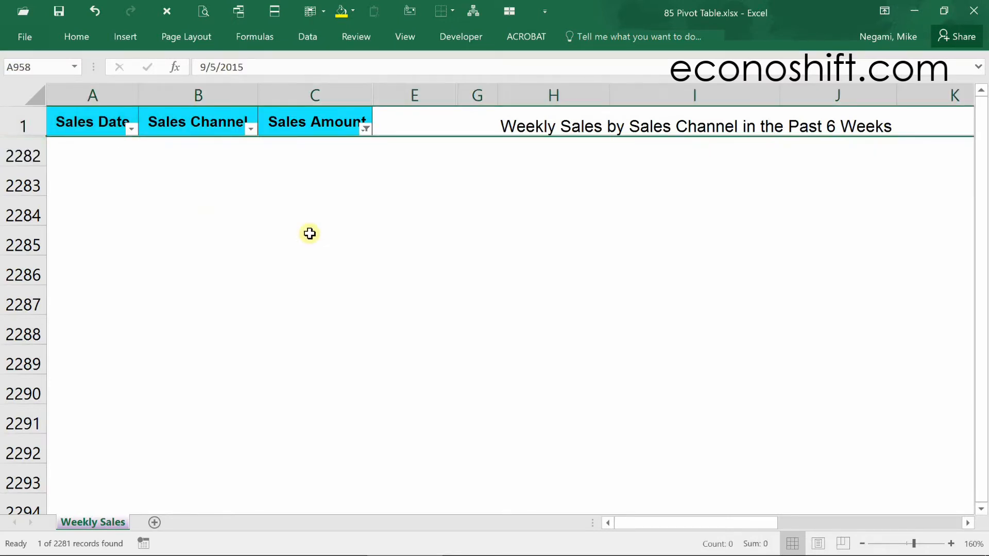
pyautogui.click(367, 129)
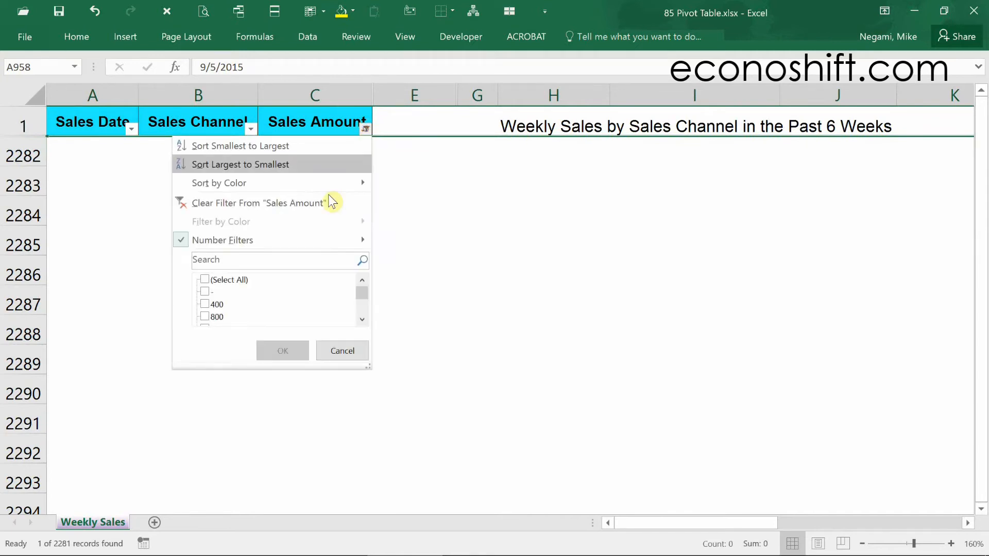
pyautogui.click(261, 201)
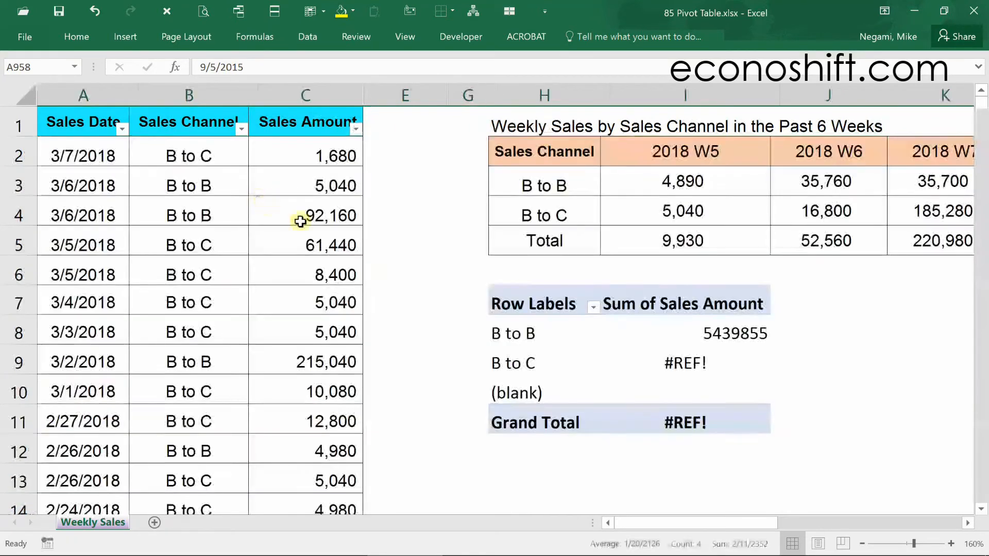
# - Refresh the PivotTable to pick up the corrected source data
pyautogui.rightClick(618, 336)
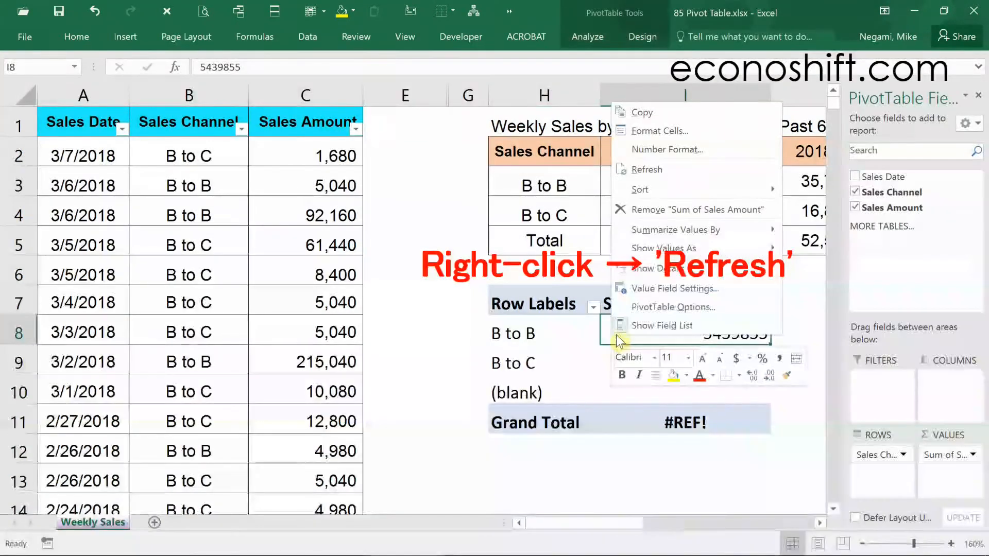
pyautogui.click(644, 169)
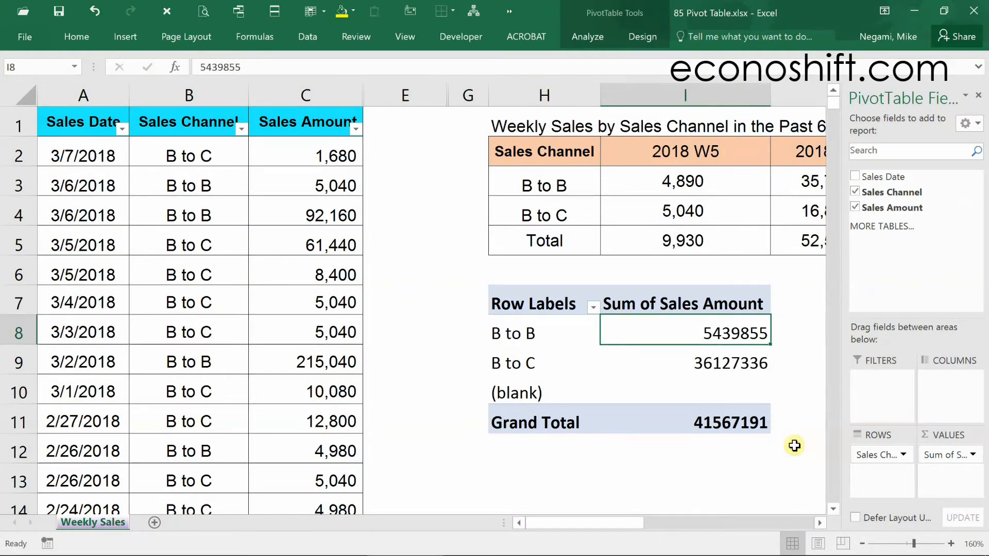
pyautogui.click(794, 445)
# - Add the Sales Date field to the PivotTable's columns, matching the weekly headers of the report table above it
pyautogui.moveTo(706, 521); pyautogui.dragTo(846, 524)
pyautogui.moveTo(313, 147); pyautogui.dragTo(845, 152)
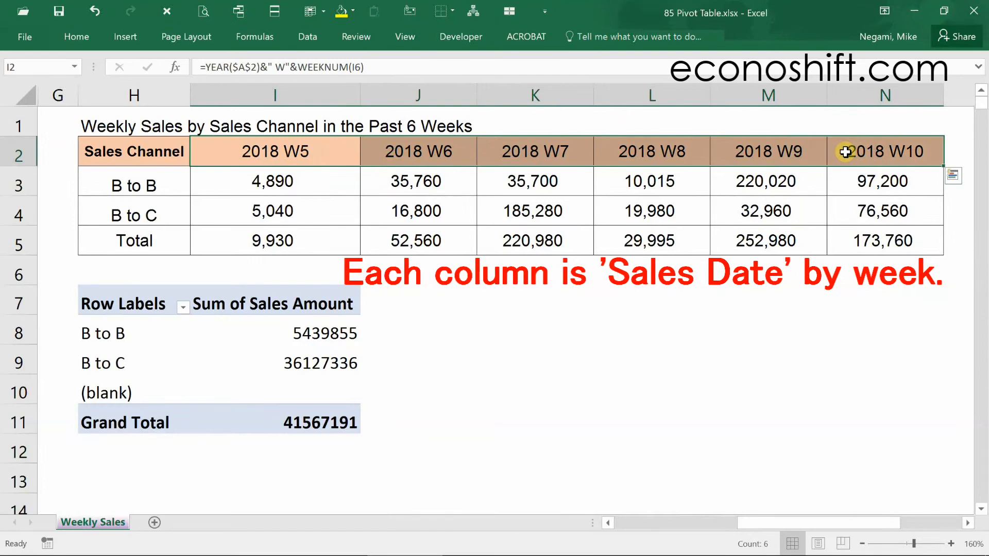
pyautogui.click(313, 334)
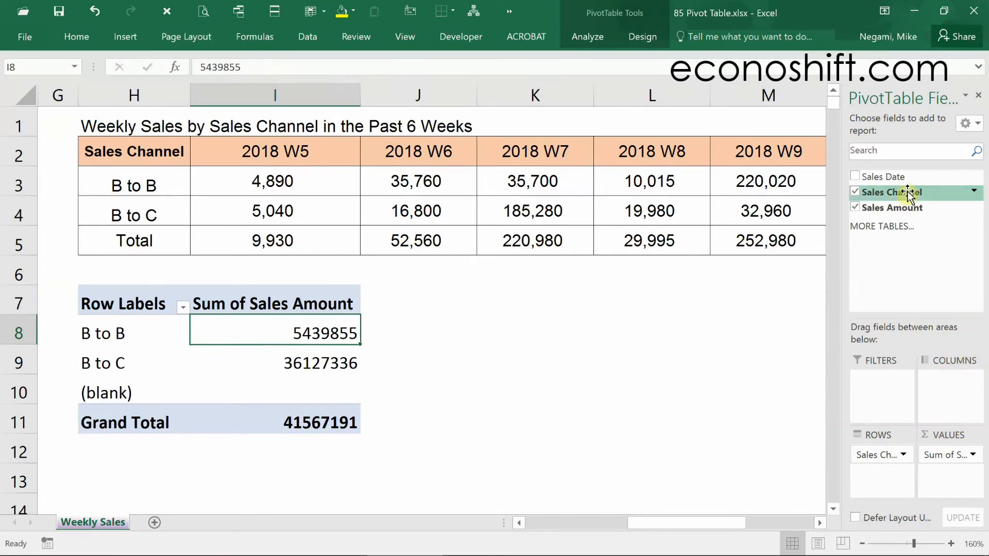
pyautogui.moveTo(894, 178); pyautogui.dragTo(953, 373)
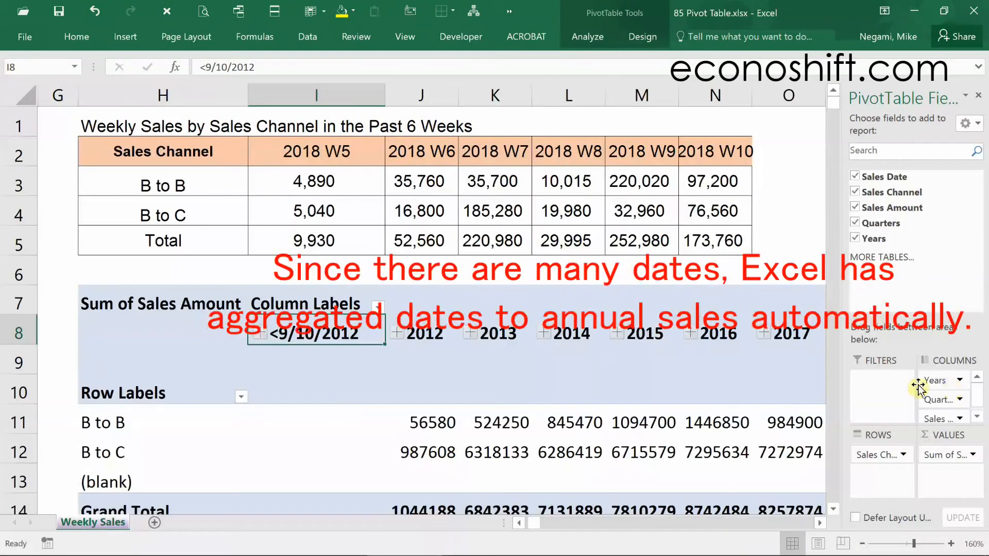
pyautogui.click(641, 271)
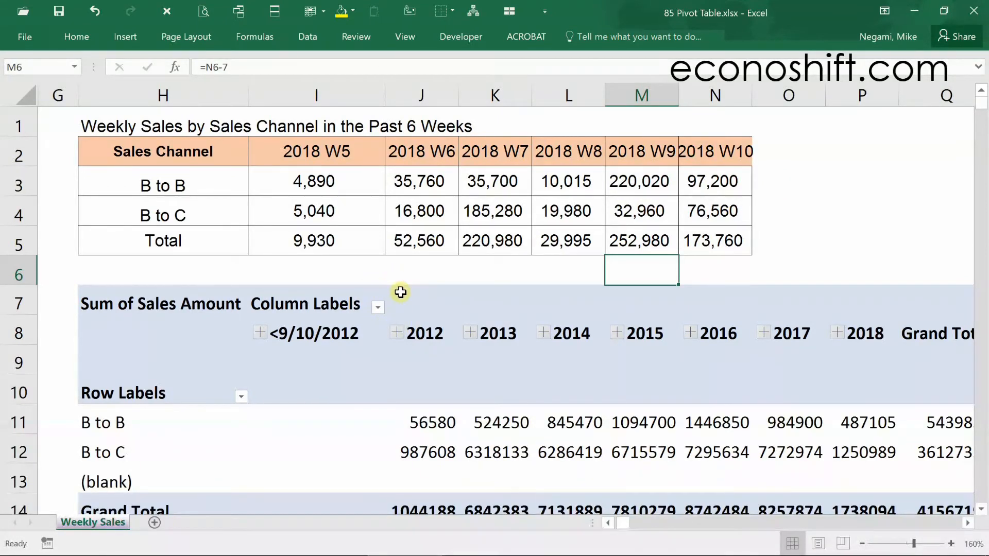
# - Apply a date filter to the PivotTable's Years column labels to show only dates after 1/30/2018
pyautogui.click(379, 308)
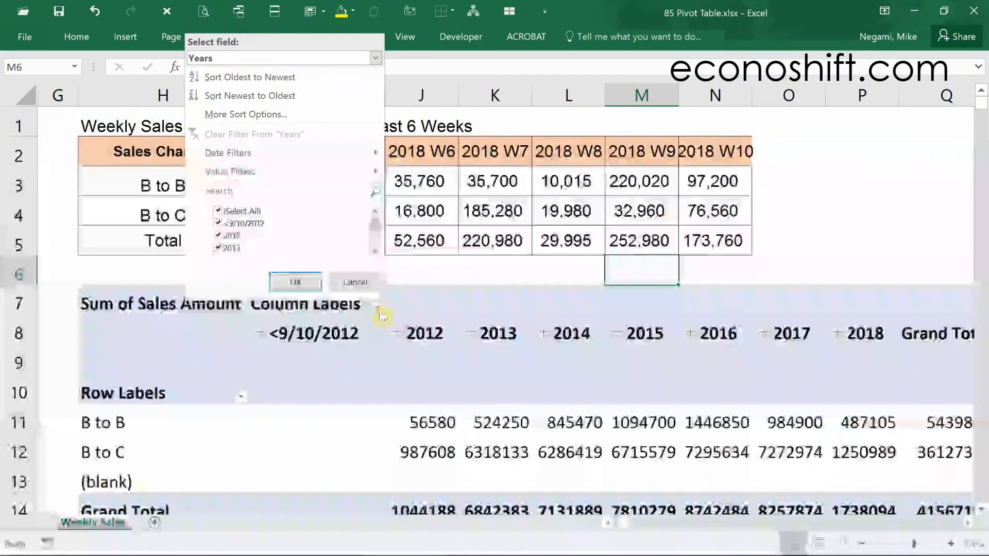
pyautogui.moveTo(296, 156)
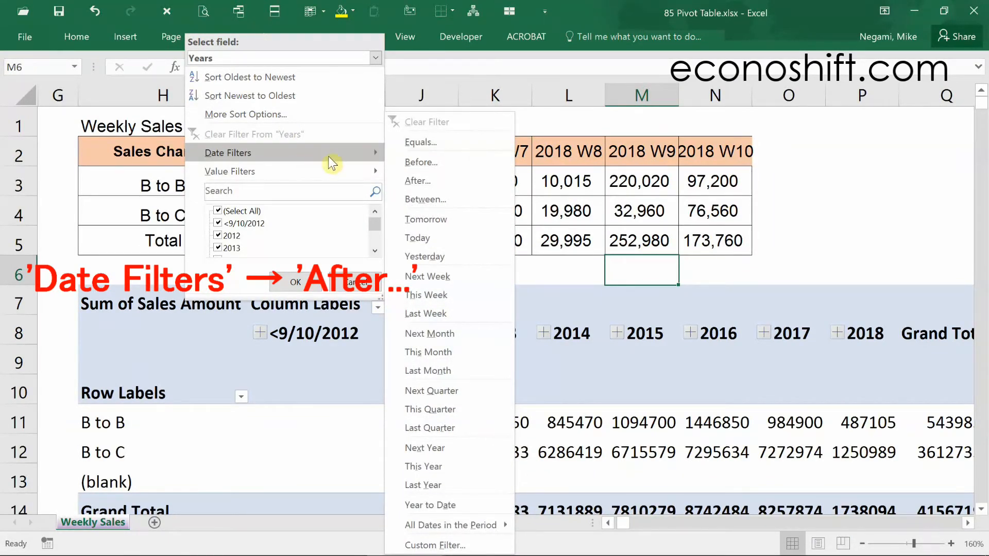
pyautogui.click(459, 185)
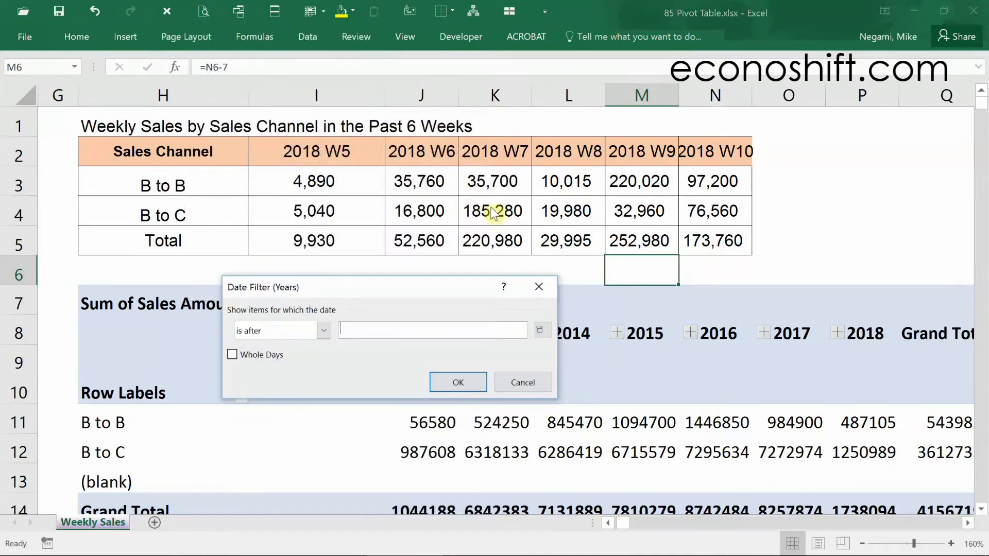
pyautogui.click(542, 331)
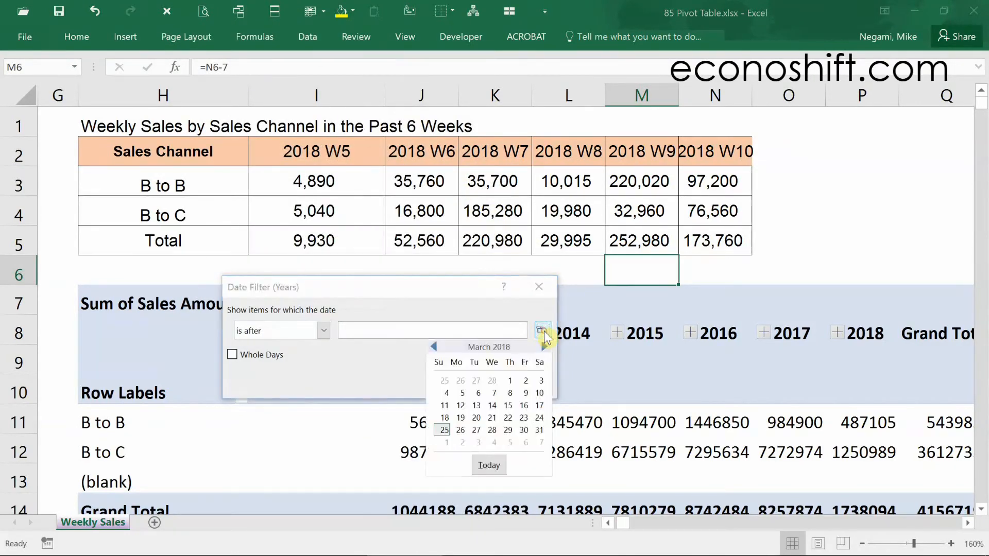
pyautogui.click(434, 347)
pyautogui.click(433, 347)
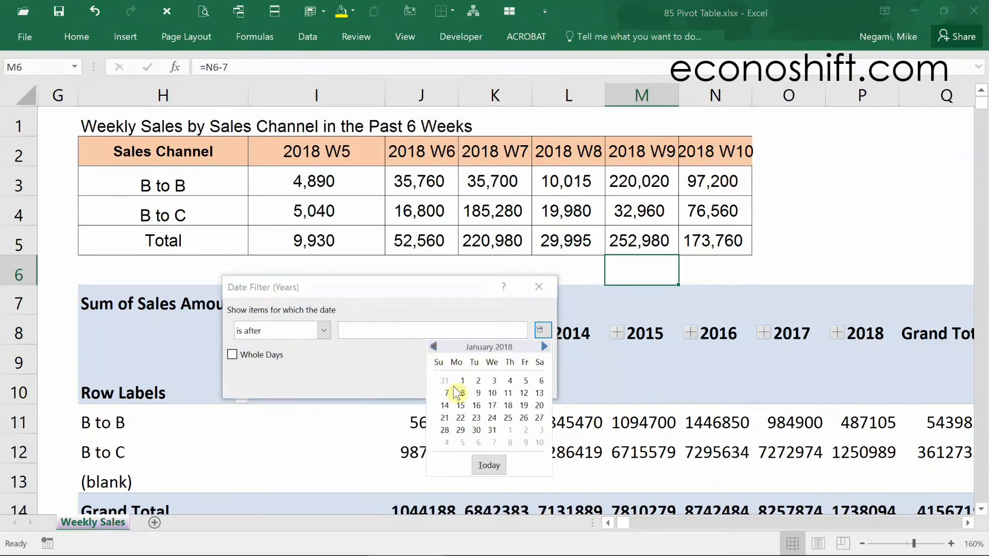
pyautogui.click(474, 430)
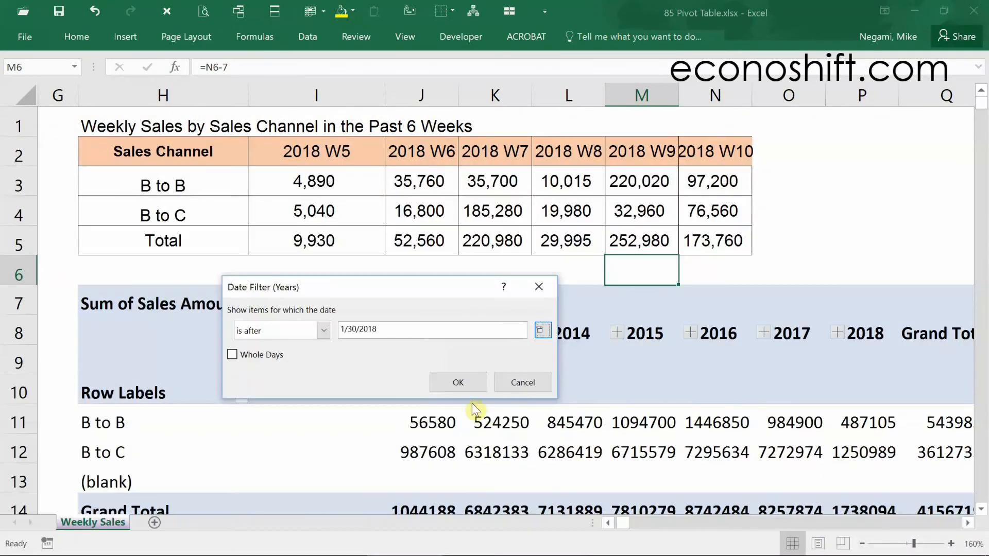
pyautogui.click(458, 384)
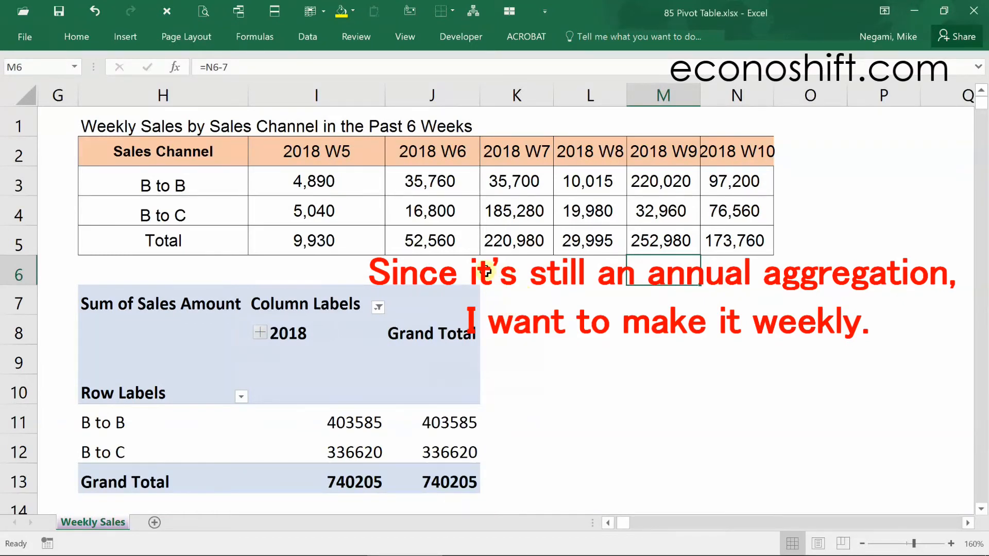
# - Group the PivotTable's date columns by Days only, with the number of days set to 7
pyautogui.rightClick(339, 343)
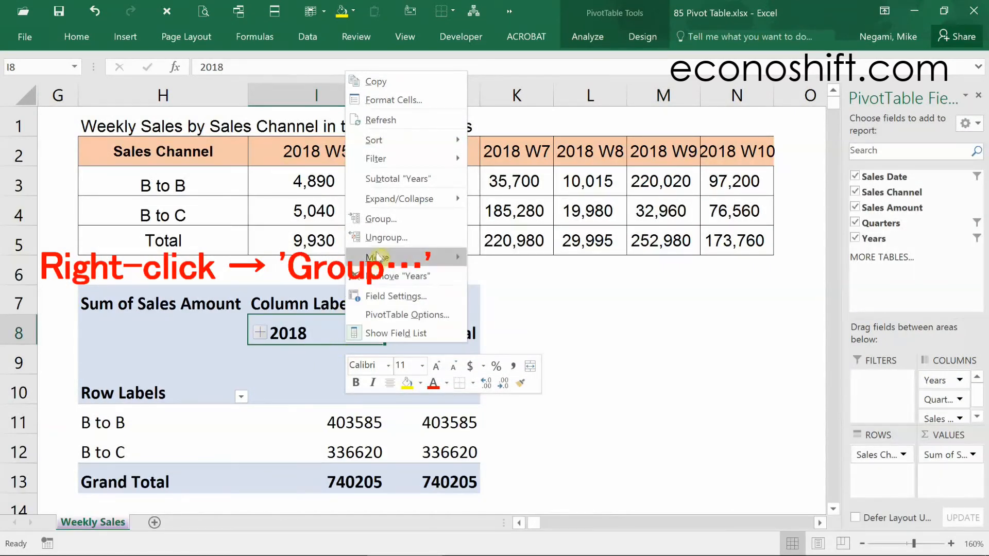
pyautogui.click(387, 220)
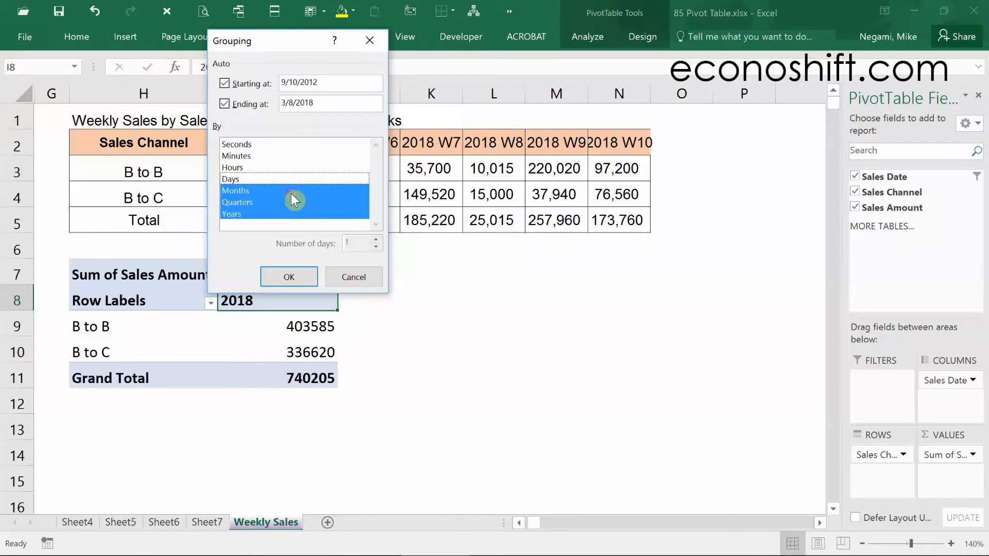
pyautogui.click(292, 194)
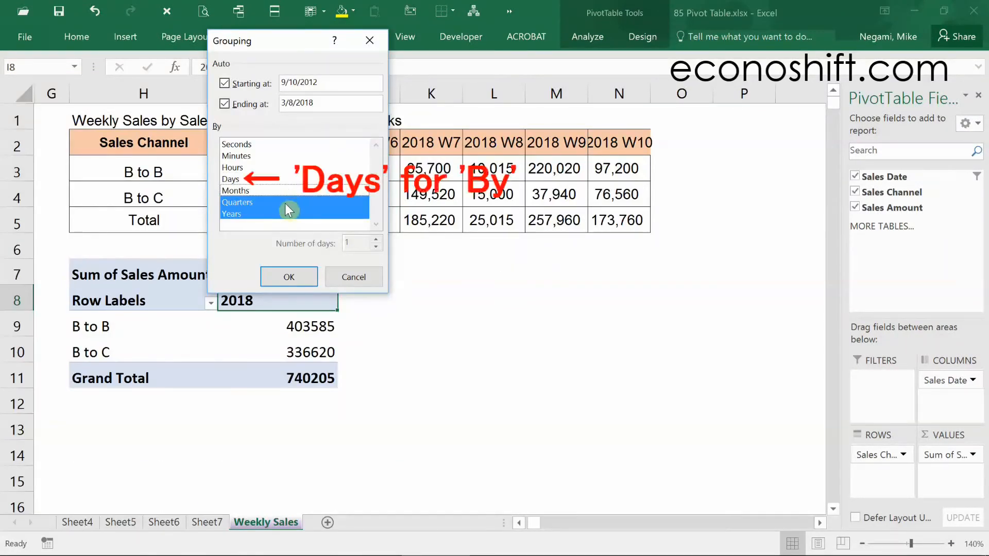
pyautogui.click(286, 203)
pyautogui.click(280, 210)
pyautogui.click(267, 180)
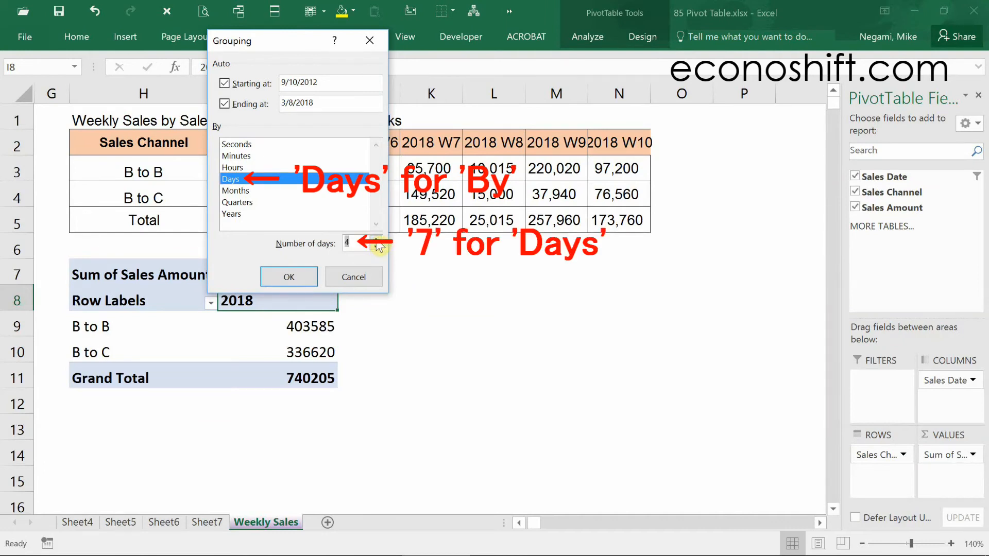
pyautogui.click(289, 276)
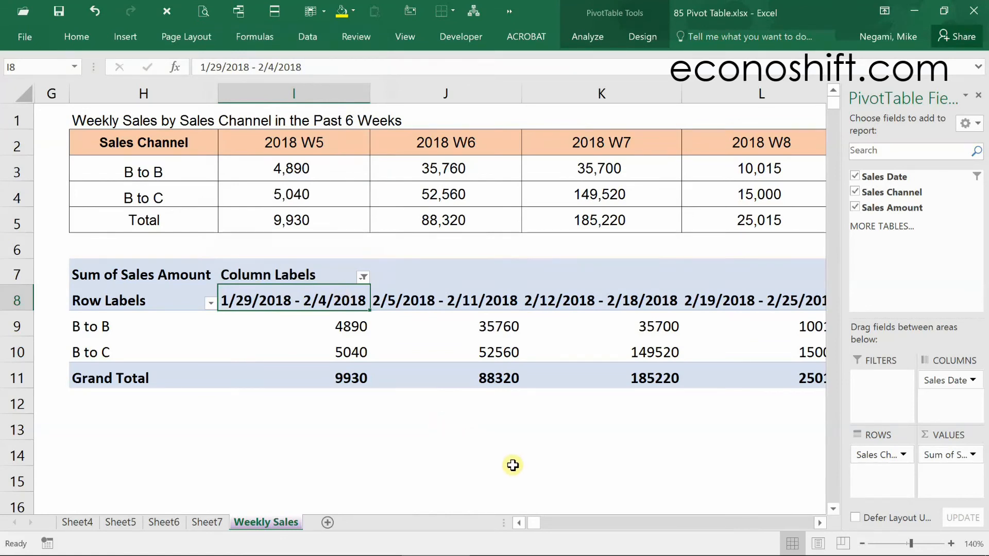
pyautogui.click(658, 497)
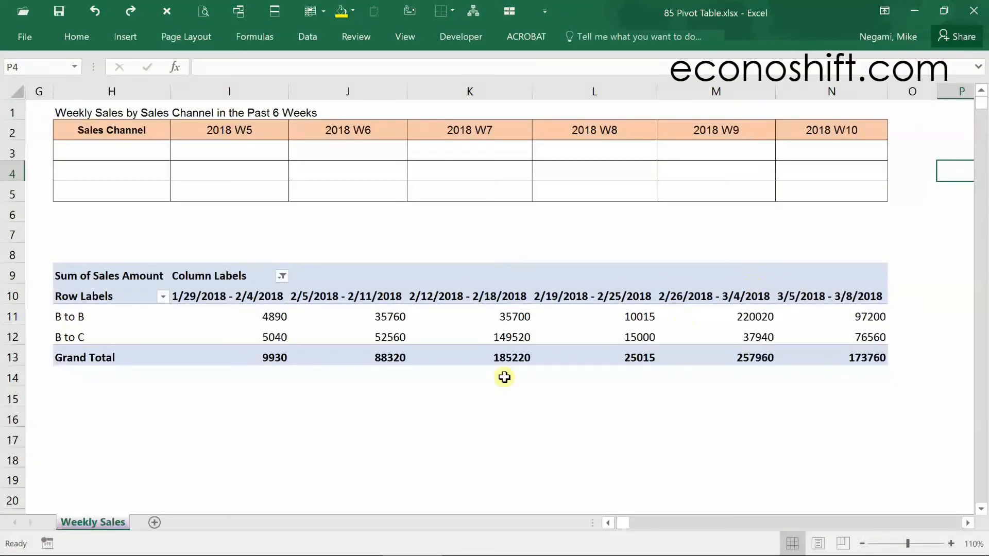
# - Copy the PivotTable's B to B through Grand Total rows and paste them as values into the weekly sales table from H3
pyautogui.click(477, 393)
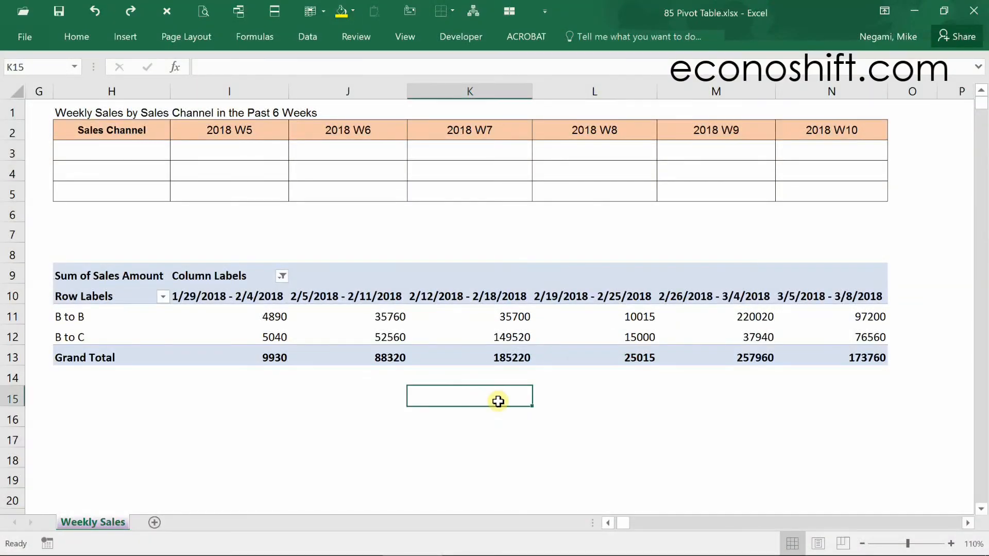
pyautogui.moveTo(98, 130); pyautogui.dragTo(820, 194)
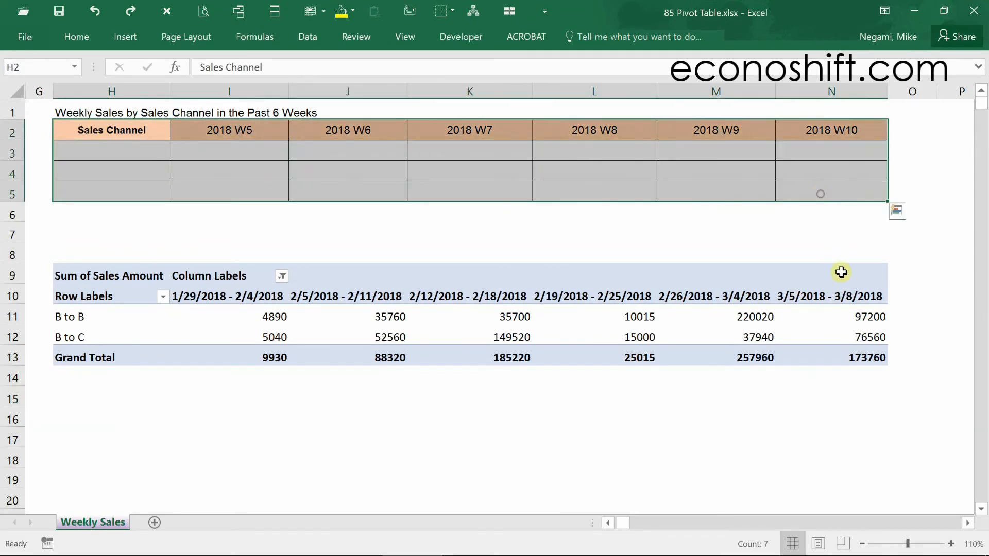
pyautogui.moveTo(843, 355); pyautogui.dragTo(135, 318)
pyautogui.hotkey('ctrl', 'c')
pyautogui.rightClick(111, 150)
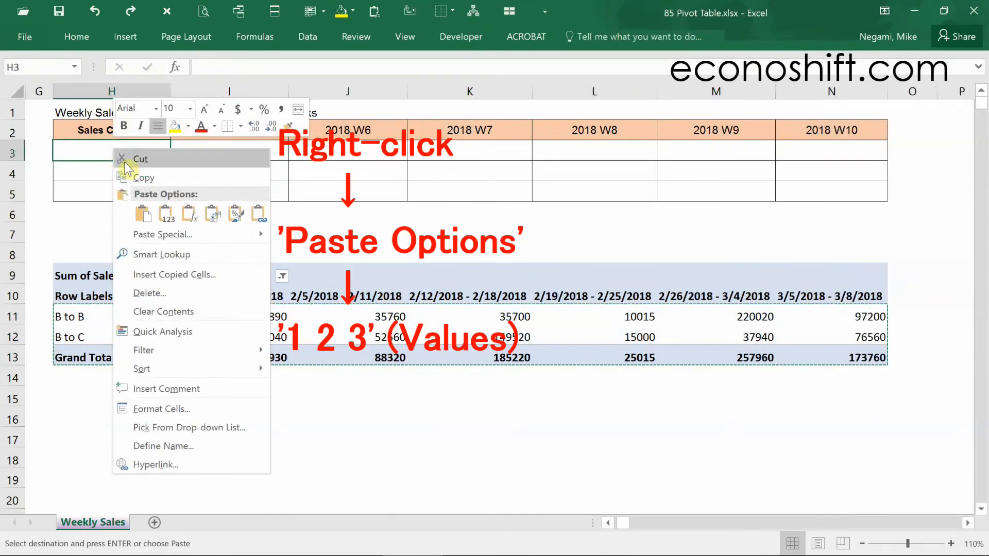
pyautogui.click(167, 210)
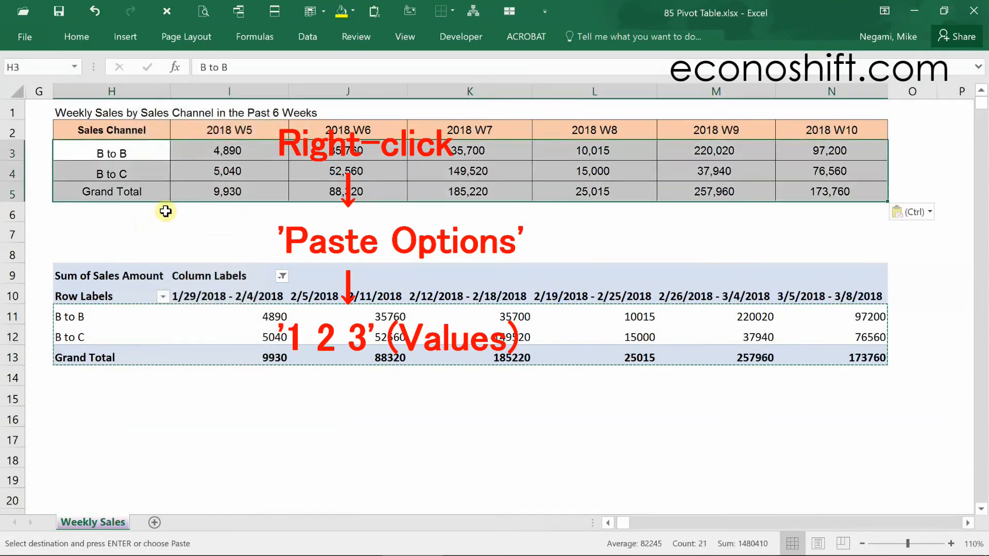
pyautogui.click(783, 439)
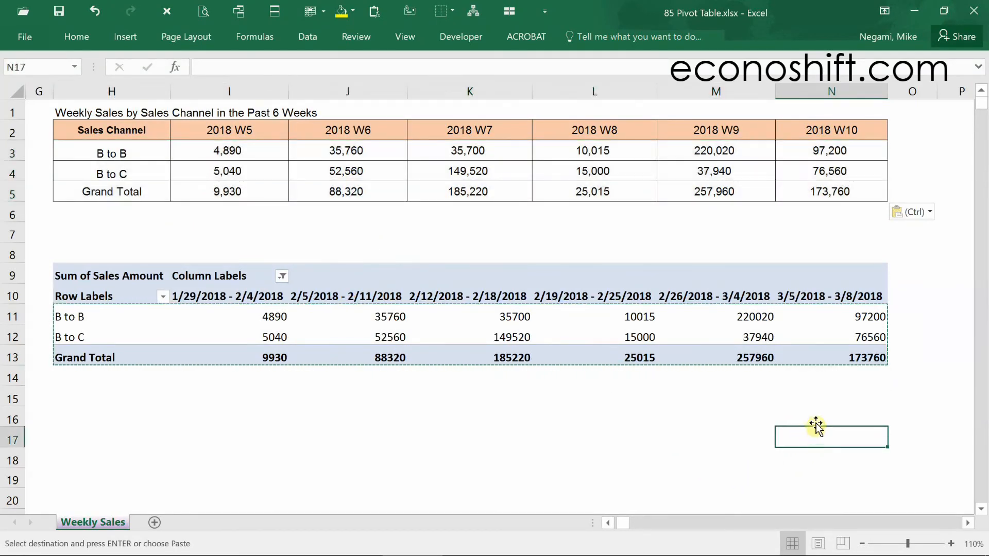
# - Add the Week # field to the PivotTable's report filters and open its list of weeks
pyautogui.click(826, 356)
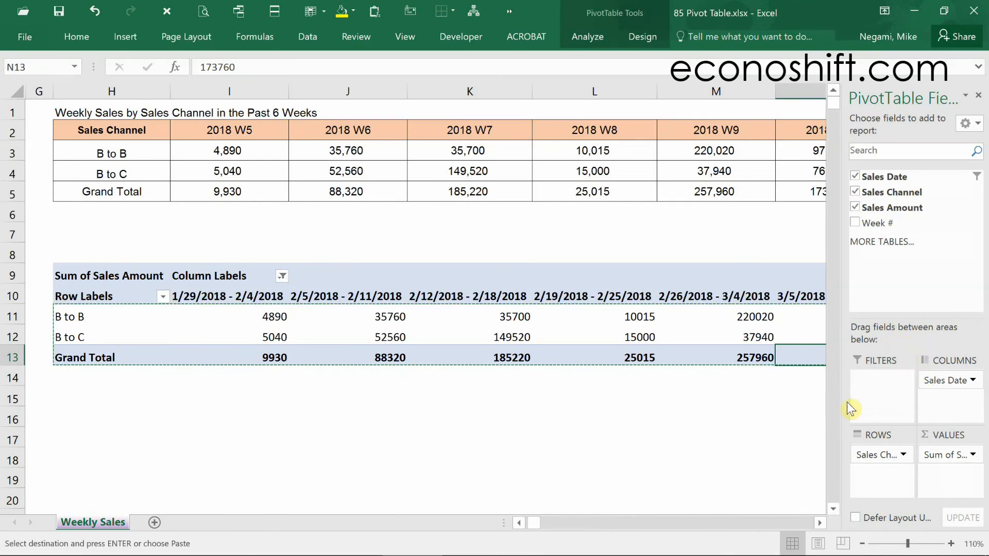
pyautogui.moveTo(874, 222); pyautogui.dragTo(891, 392)
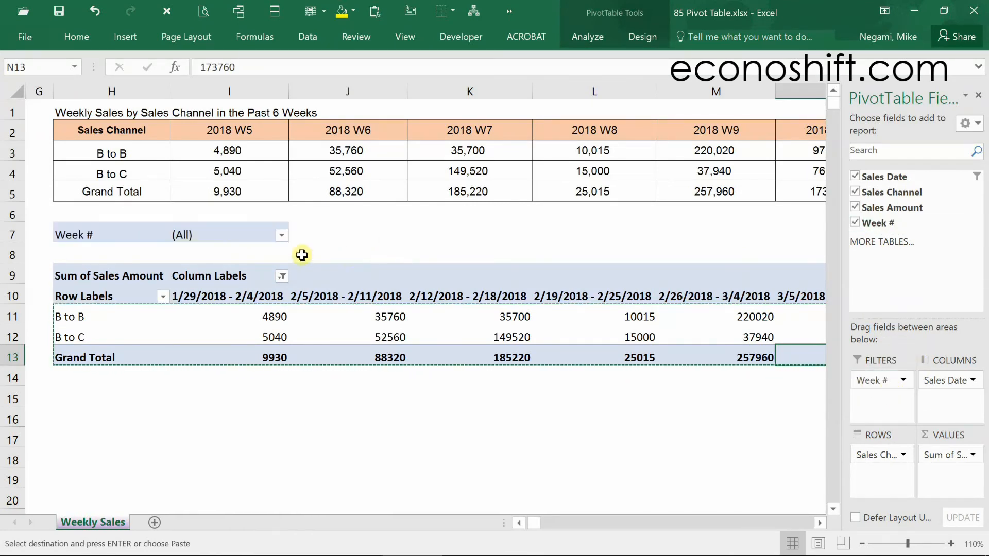
pyautogui.click(282, 236)
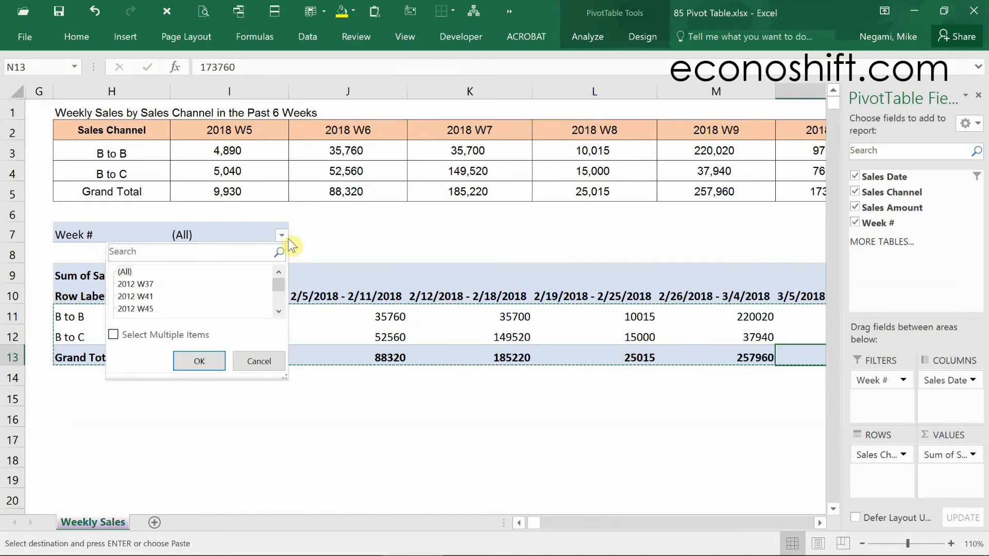